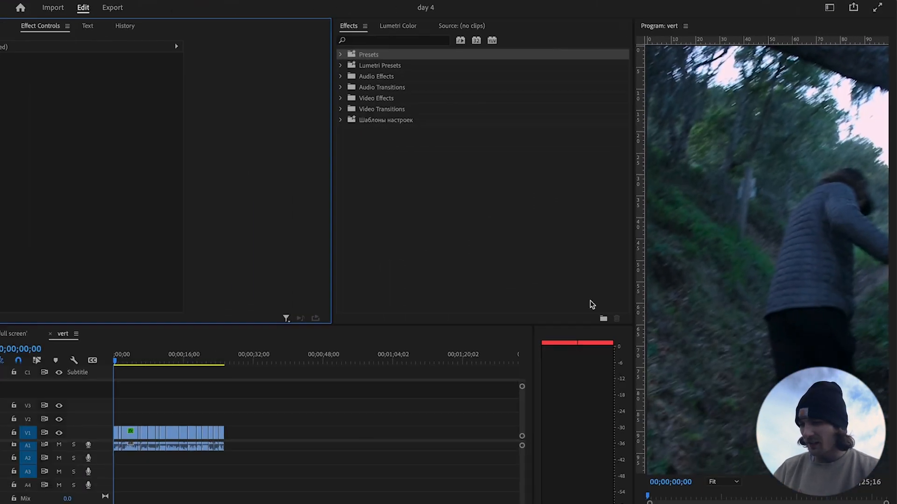
{"action": "left_click", "coordinate": [149, 414]}
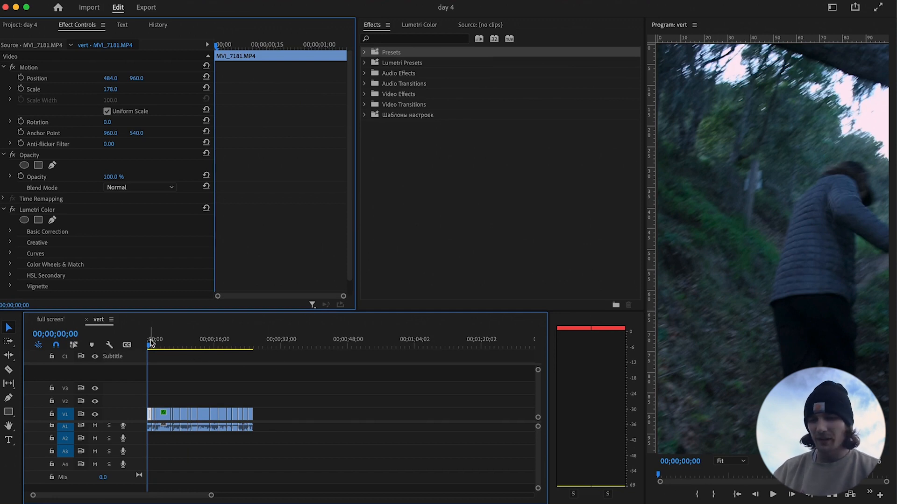
{"action": "left_click_drag", "start_coordinate": [150, 344], "coordinate": [12, 323]}
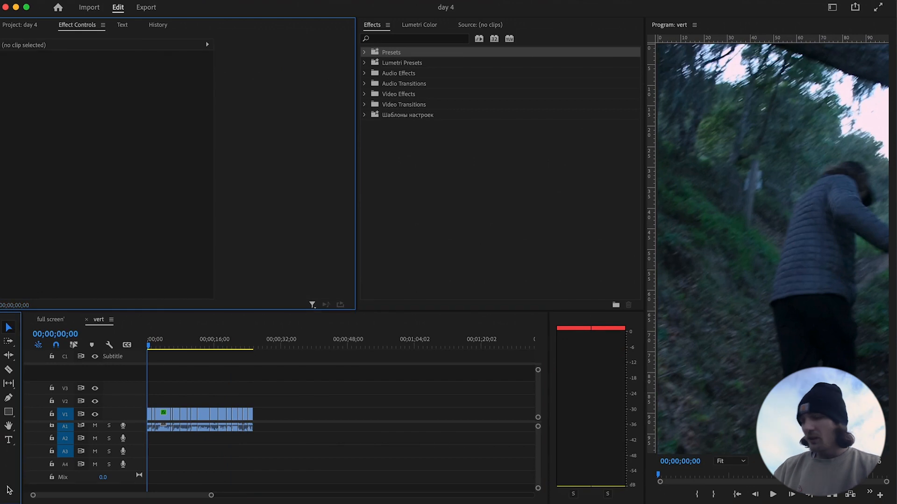
Step: Add a text box reading "hello" over the opening shot, and delete the resulting title clip from the timeline
{"action": "left_click", "coordinate": [9, 441]}
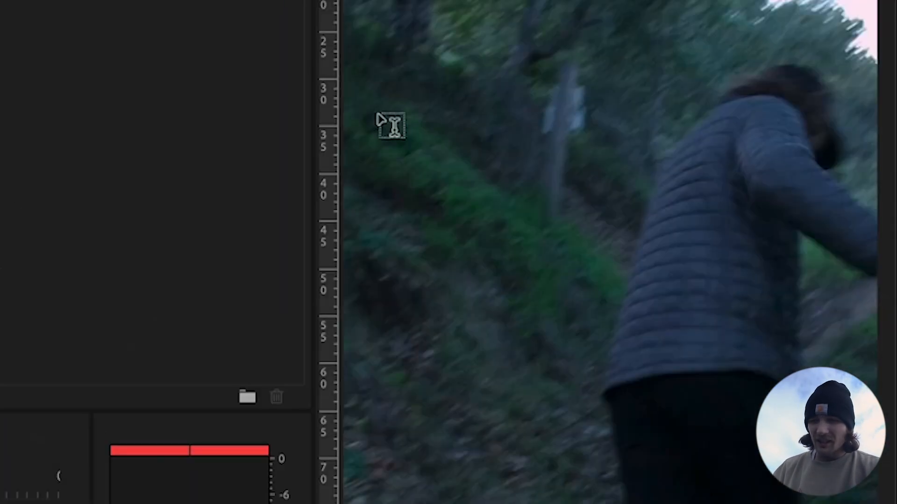
{"action": "left_click_drag", "start_coordinate": [384, 94], "coordinate": [885, 381]}
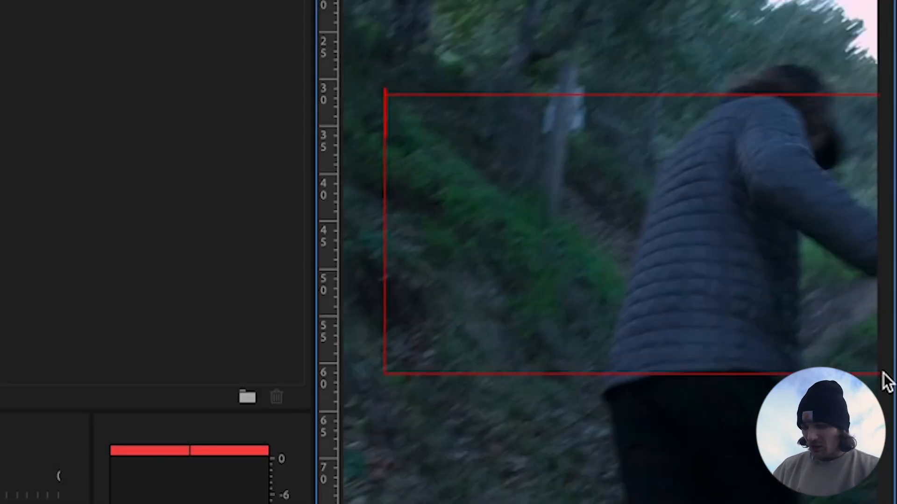
{"action": "type", "text": "hello"}
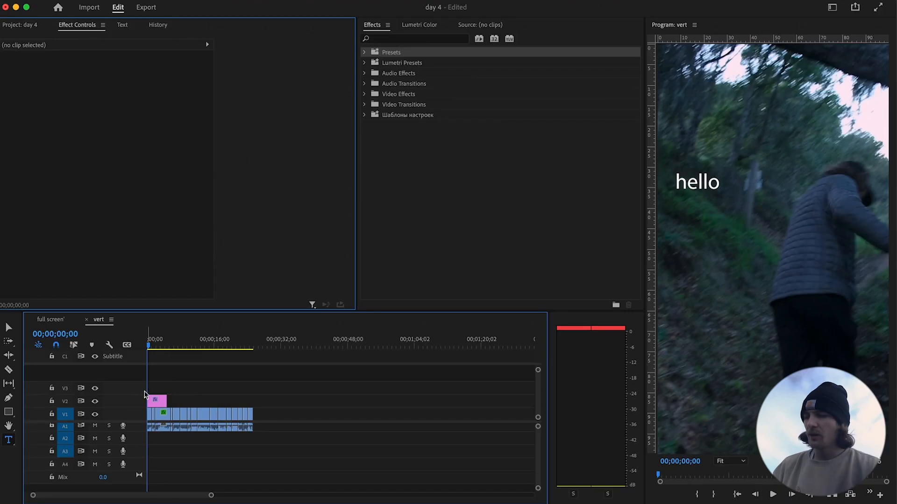
{"action": "left_click", "coordinate": [157, 402]}
{"action": "key", "text": "Delete"}
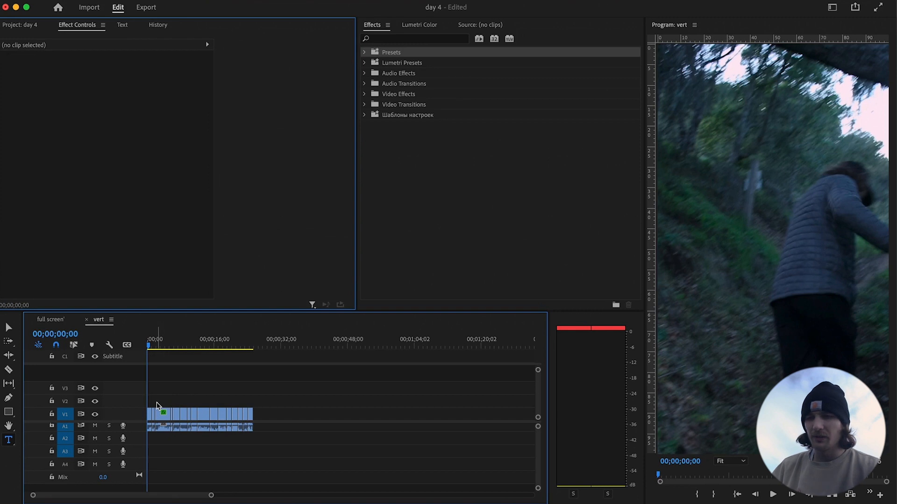
Step: Re-transcribe the vert sequence in English from the Mix audio track, without separating speakers
{"action": "left_click", "coordinate": [198, 8]}
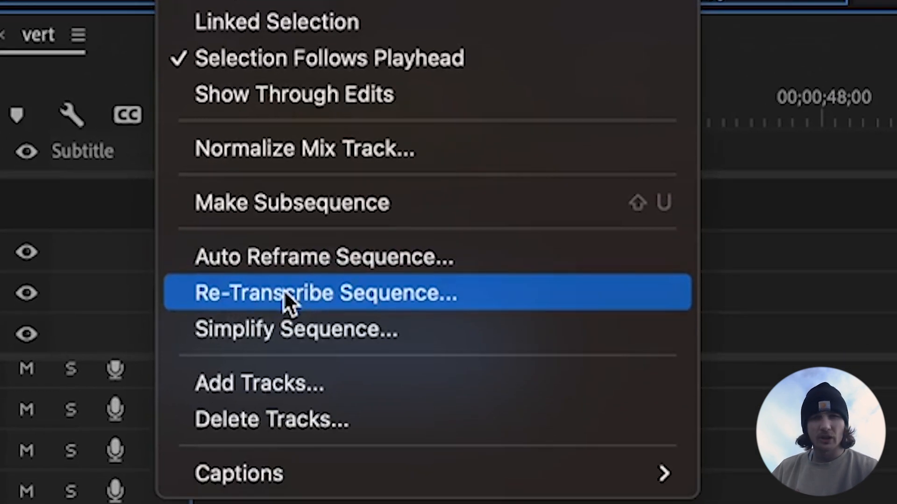
{"action": "left_click", "coordinate": [238, 293]}
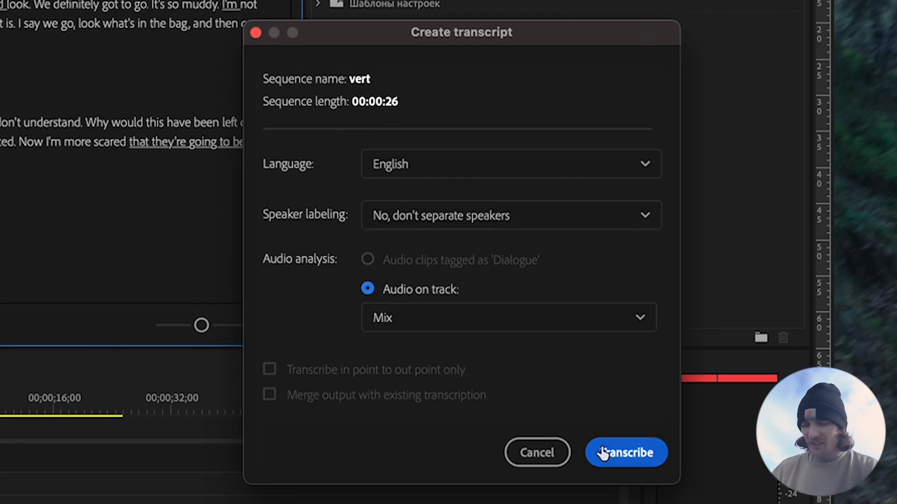
{"action": "left_click", "coordinate": [626, 453]}
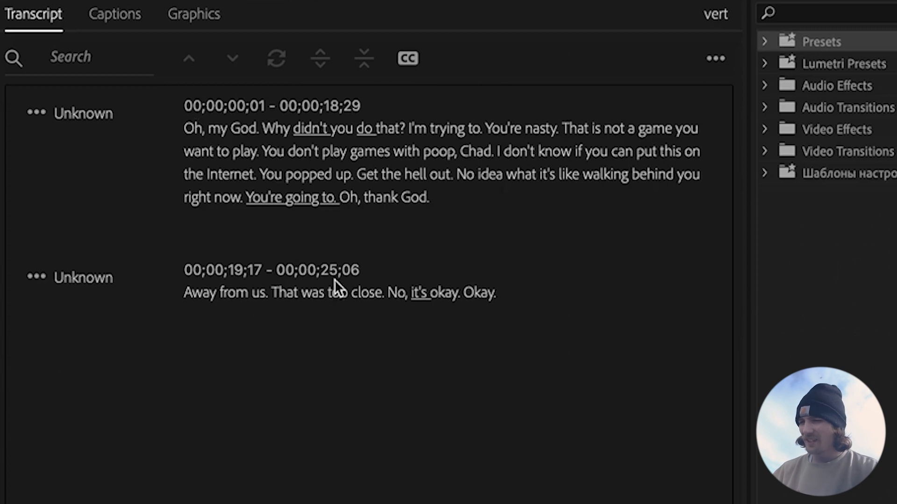
Step: Check the transcript against the footage by jumping to the words "want", "games", "know" and "Get"
{"action": "double_click", "coordinate": [206, 150]}
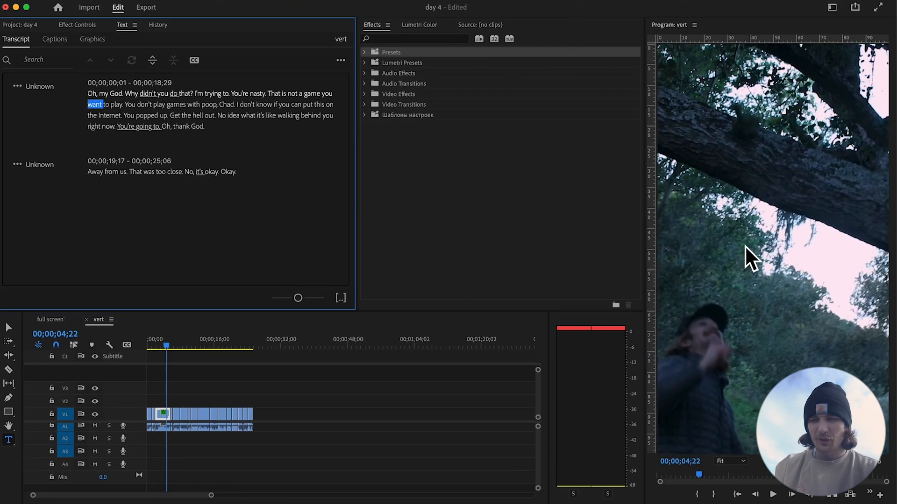
{"action": "left_click", "coordinate": [178, 106]}
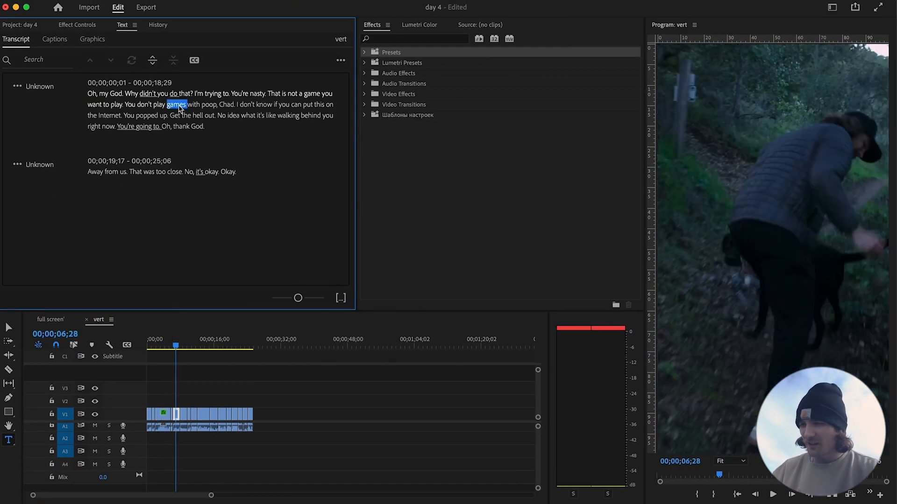
{"action": "left_click", "coordinate": [265, 105]}
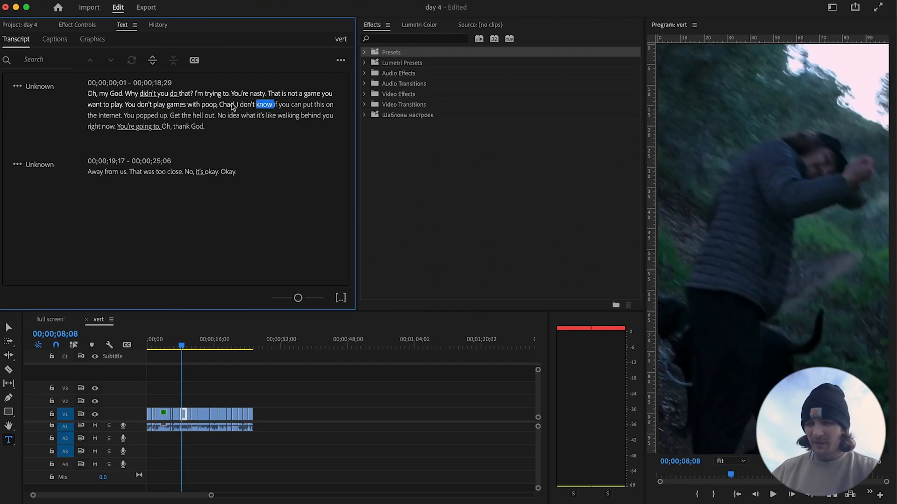
{"action": "left_click", "coordinate": [177, 116]}
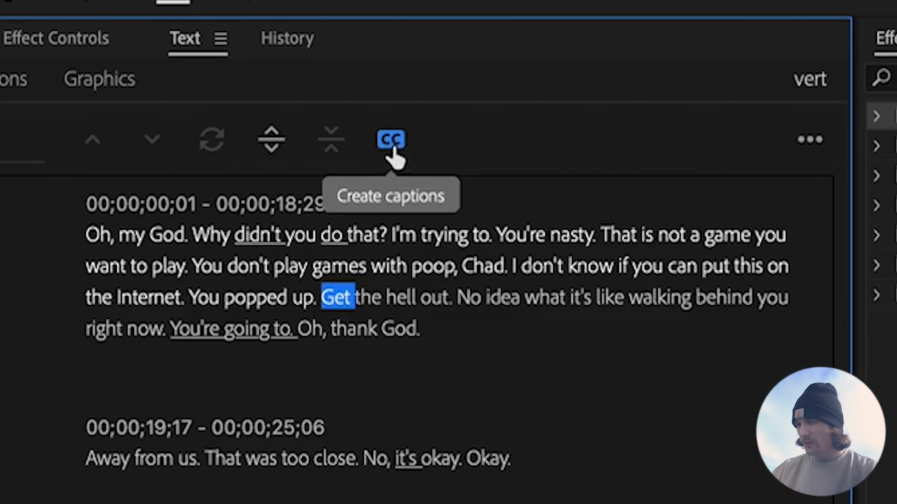
Step: Start creating captions from the transcript with the Subtitle default preset and expand the caption preferences
{"action": "left_click", "coordinate": [392, 149]}
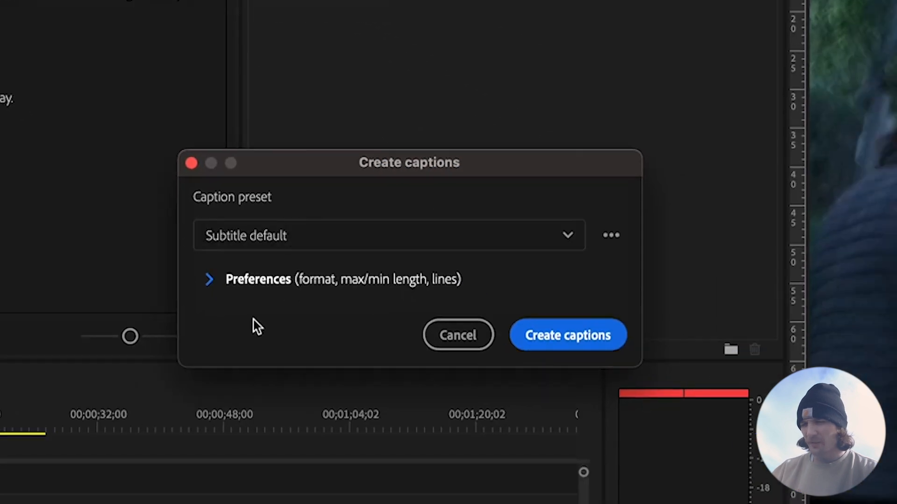
{"action": "left_click", "coordinate": [210, 280]}
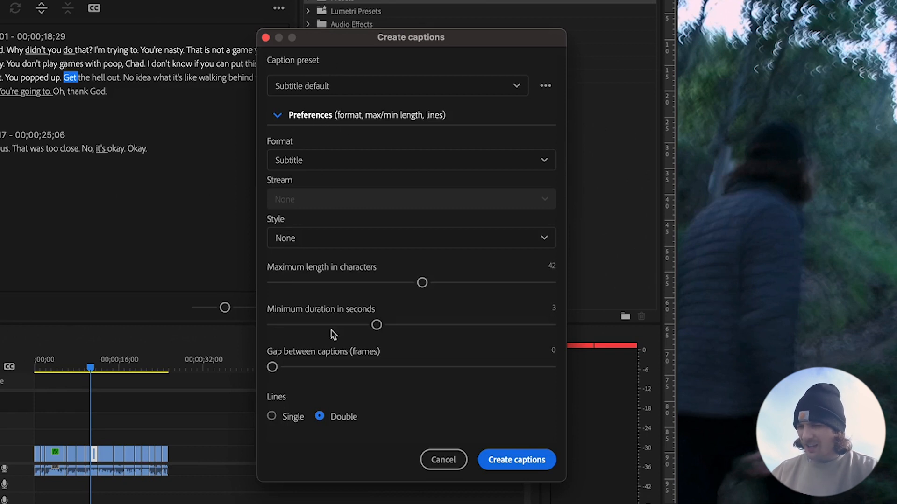
{"action": "left_click", "coordinate": [338, 86]}
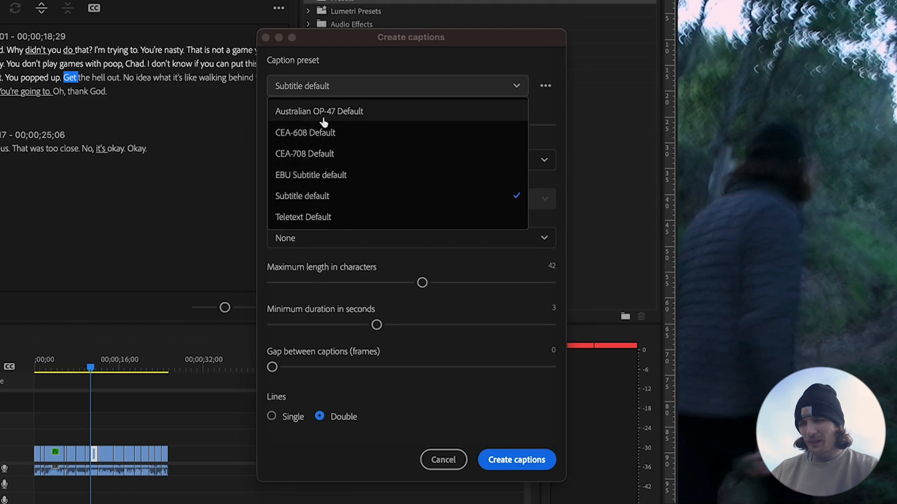
{"action": "left_click", "coordinate": [307, 196]}
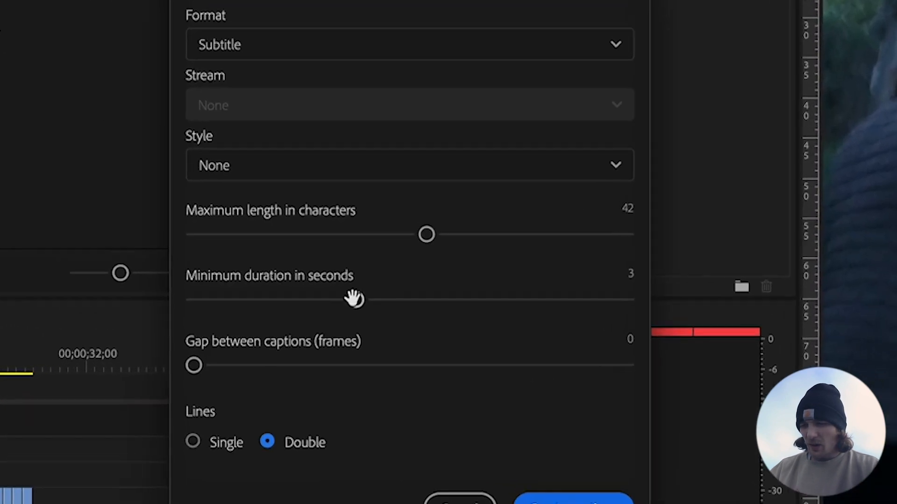
Step: Create the captions with a maximum length of 32 characters, a minimum duration of 2 seconds and single lines
{"action": "left_click_drag", "start_coordinate": [374, 326], "coordinate": [333, 328]}
{"action": "left_click_drag", "start_coordinate": [246, 283], "coordinate": [215, 280]}
{"action": "left_click_drag", "start_coordinate": [423, 189], "coordinate": [337, 207]}
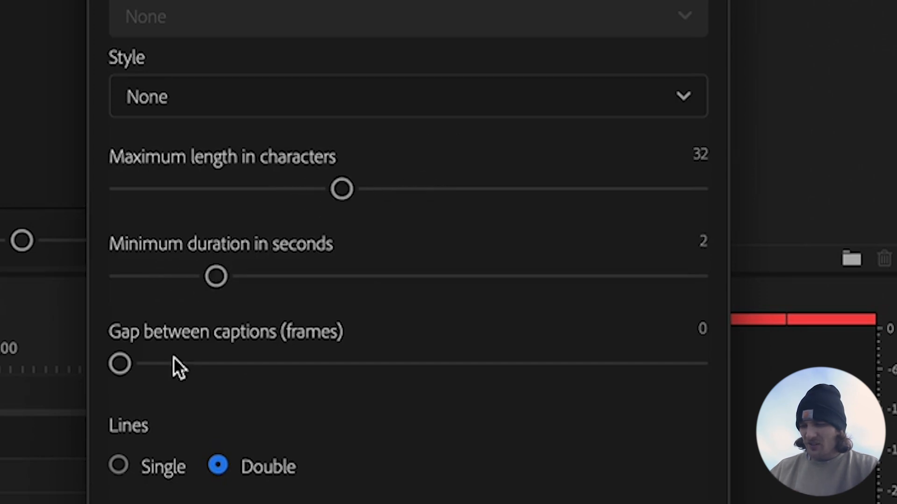
{"action": "left_click", "coordinate": [119, 465]}
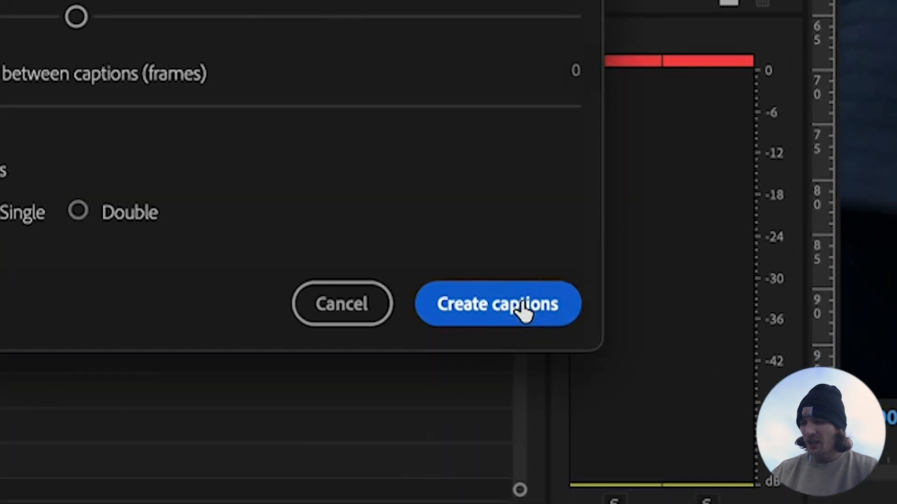
{"action": "left_click", "coordinate": [563, 449]}
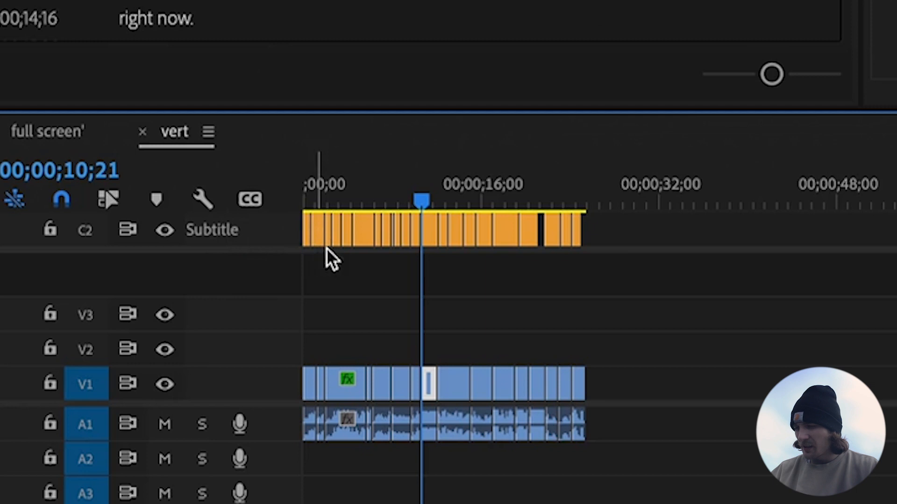
Step: Preview the generated captions at different points along the timeline
{"action": "left_click", "coordinate": [451, 189]}
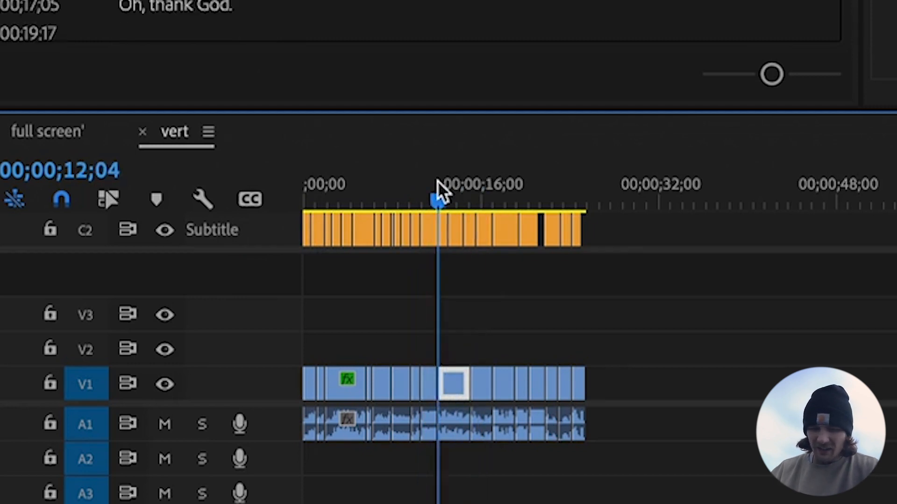
{"action": "left_click", "coordinate": [405, 190]}
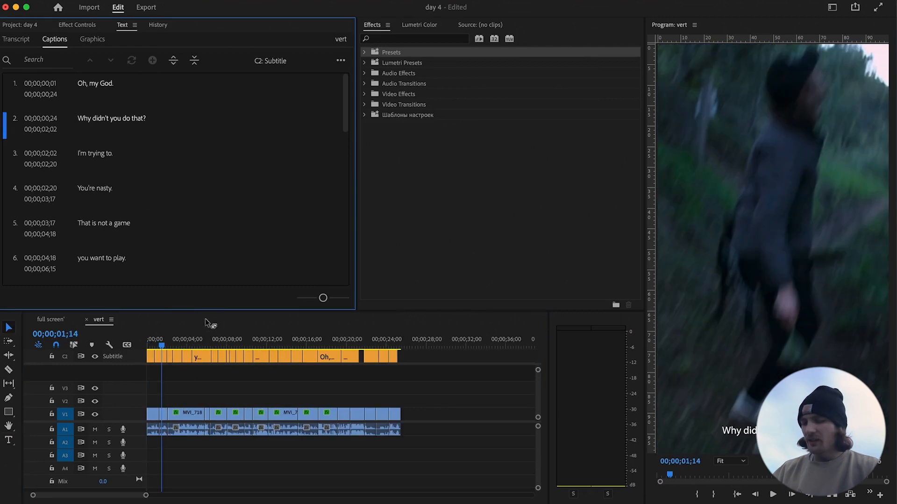
Step: Delete and retype the "i" of "didn't" directly in the on-screen caption "Why didn't you do that?"
{"action": "left_click", "coordinate": [8, 440]}
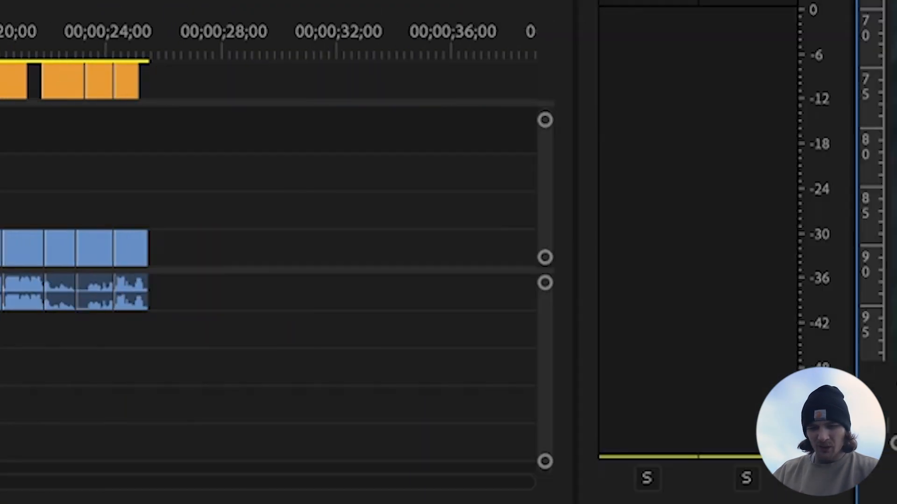
{"action": "left_click", "coordinate": [482, 293]}
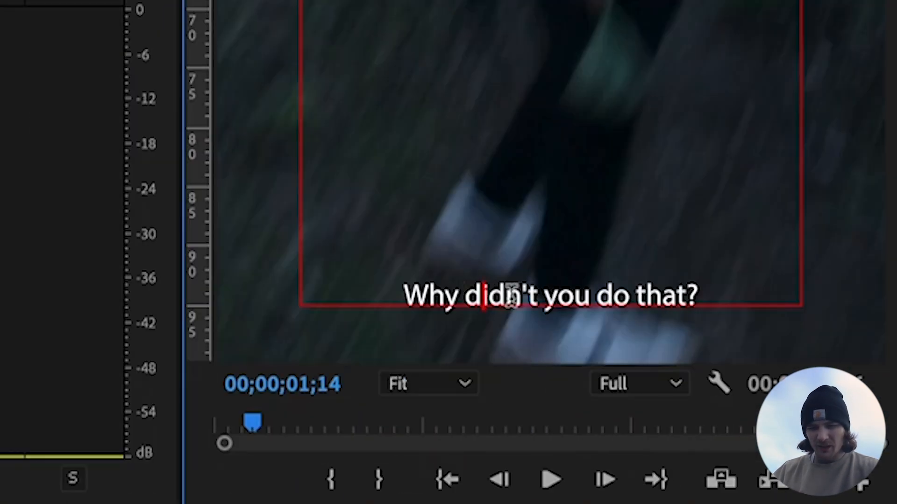
{"action": "key", "text": "BackSpace"}
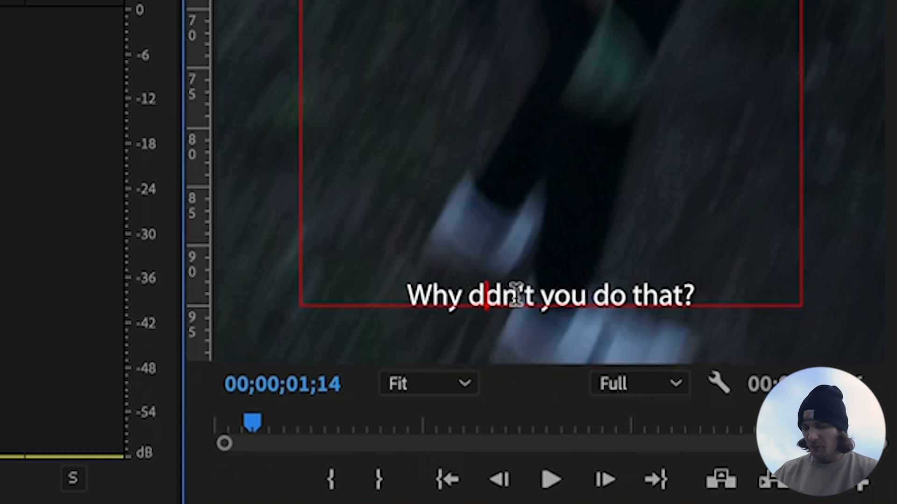
{"action": "type", "text": "i"}
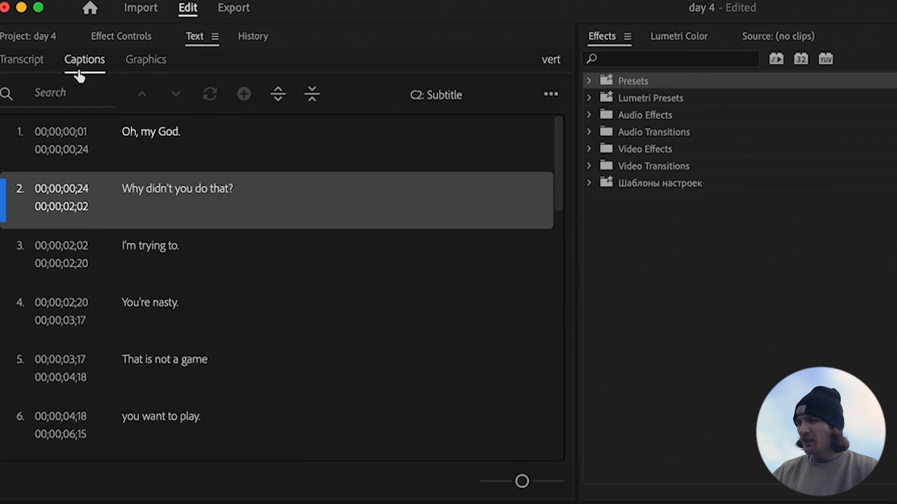
Step: Edit the second caption in the caption list, shortening "didn't" to "did"
{"action": "scroll", "coordinate": [167, 201], "scroll_direction": "down", "scroll_amount": 6}
{"action": "scroll", "coordinate": [168, 202], "scroll_direction": "up", "scroll_amount": 6}
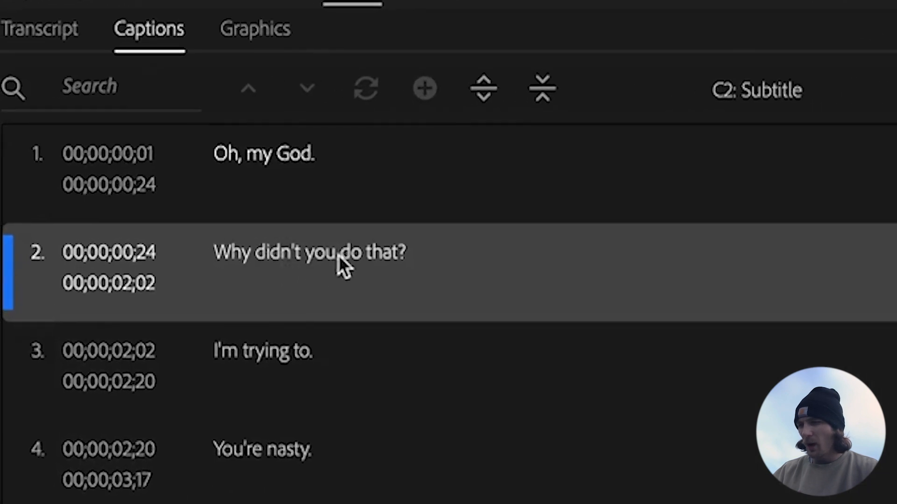
{"action": "double_click", "coordinate": [287, 251]}
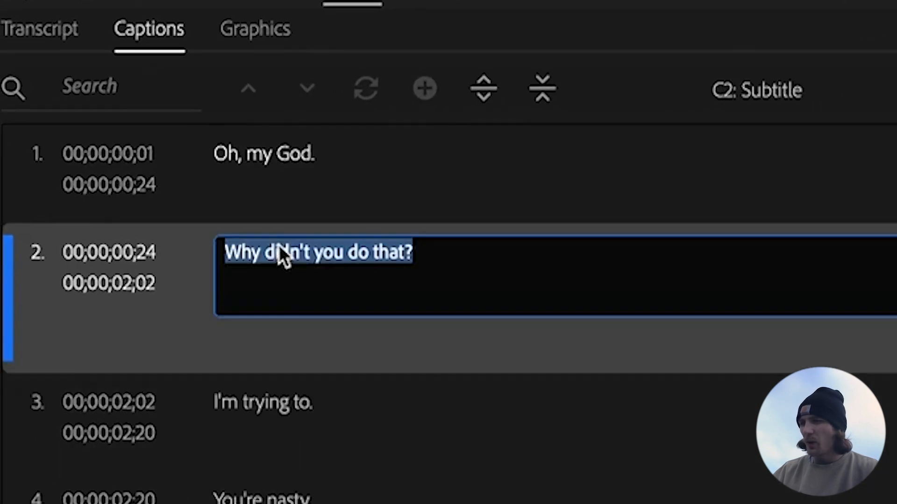
{"action": "left_click", "coordinate": [310, 253]}
{"action": "key", "text": "BackSpace"}
{"action": "key", "text": "BackSpace"}
{"action": "key", "text": "BackSpace"}
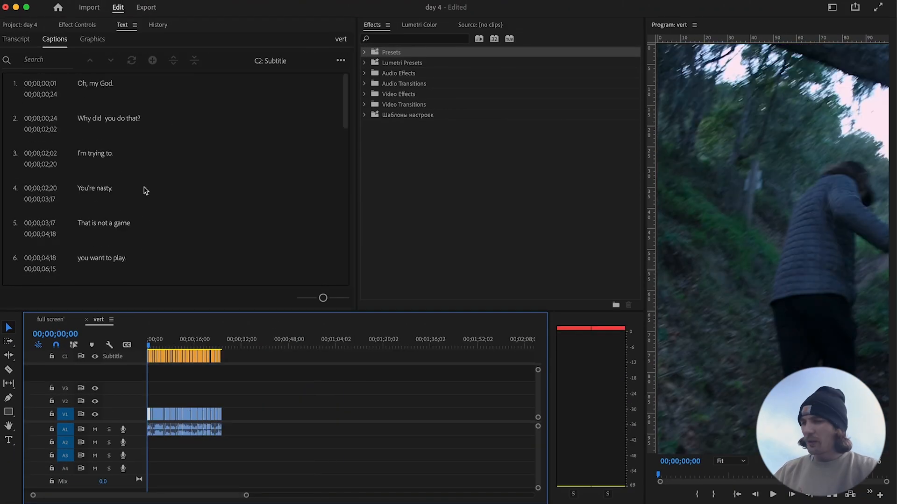
Step: Review the caption list and select the first caption, "Oh, my God.", on the subtitle track for styling
{"action": "scroll", "coordinate": [146, 189], "scroll_direction": "down", "scroll_amount": 15}
{"action": "scroll", "coordinate": [146, 183], "scroll_direction": "down", "scroll_amount": 3}
{"action": "scroll", "coordinate": [146, 182], "scroll_direction": "up", "scroll_amount": 20}
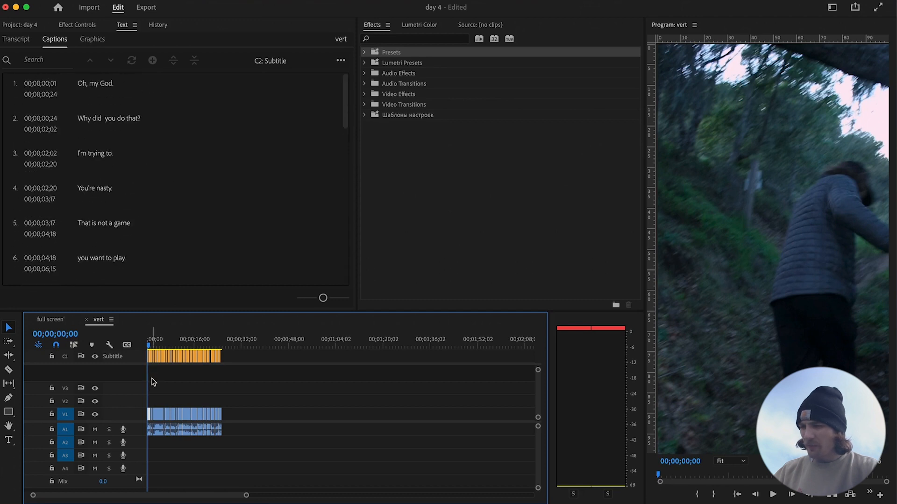
{"action": "key", "text": "equal"}
{"action": "key", "text": "equal"}
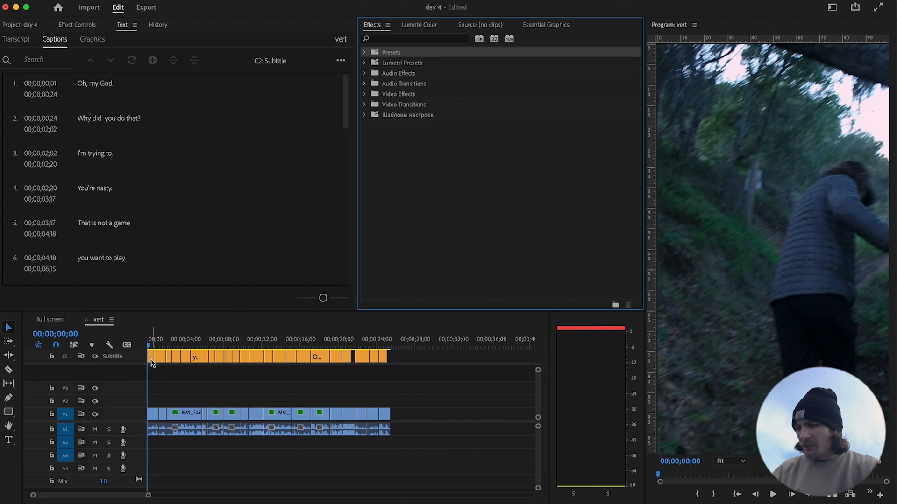
{"action": "left_click", "coordinate": [150, 359]}
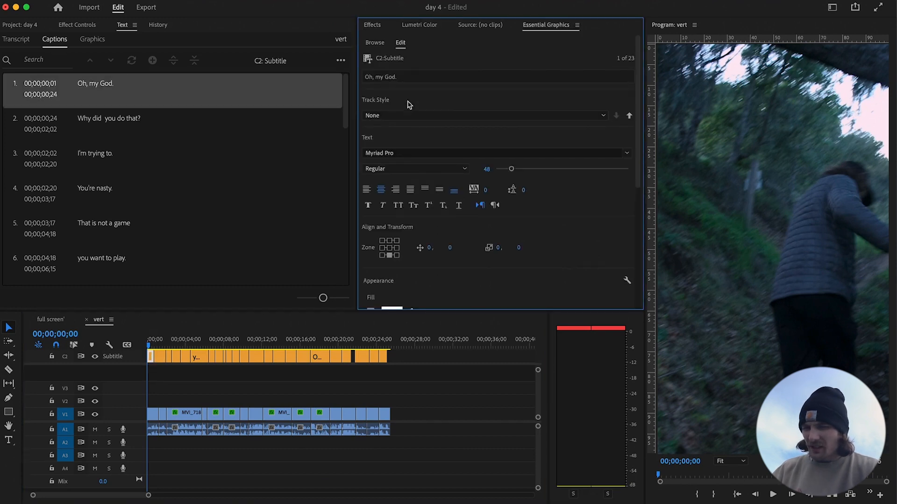
Step: Look through the first caption's text and appearance settings, and change its font to Bangers
{"action": "scroll", "coordinate": [468, 188], "scroll_direction": "down", "scroll_amount": 2}
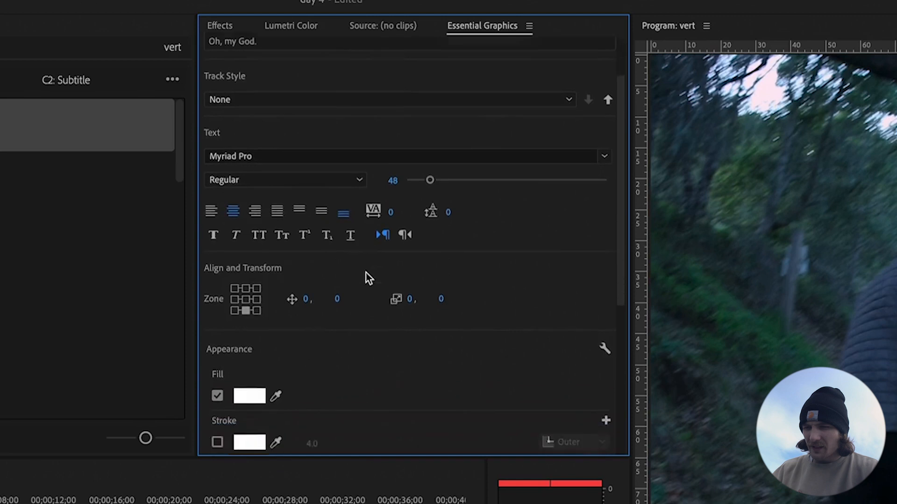
{"action": "scroll", "coordinate": [366, 273], "scroll_direction": "down", "scroll_amount": 4}
{"action": "scroll", "coordinate": [366, 274], "scroll_direction": "up", "scroll_amount": 5}
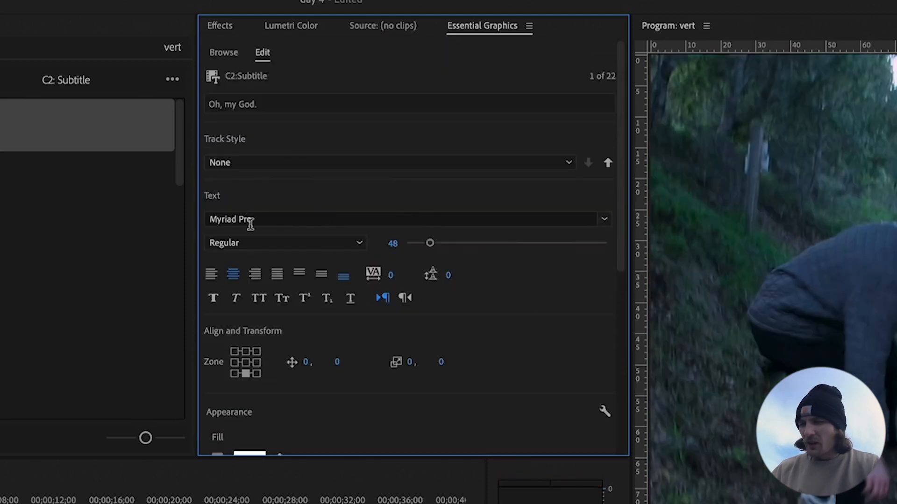
{"action": "left_click", "coordinate": [251, 221]}
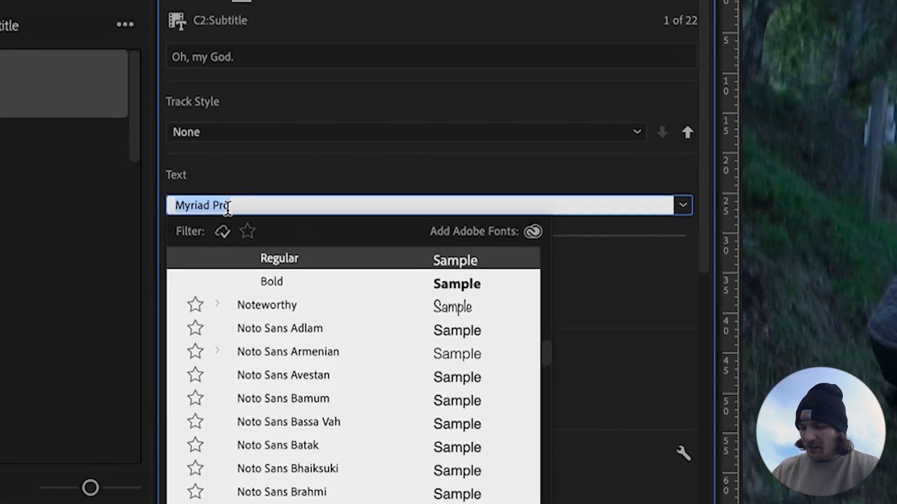
{"action": "type", "text": "banger"}
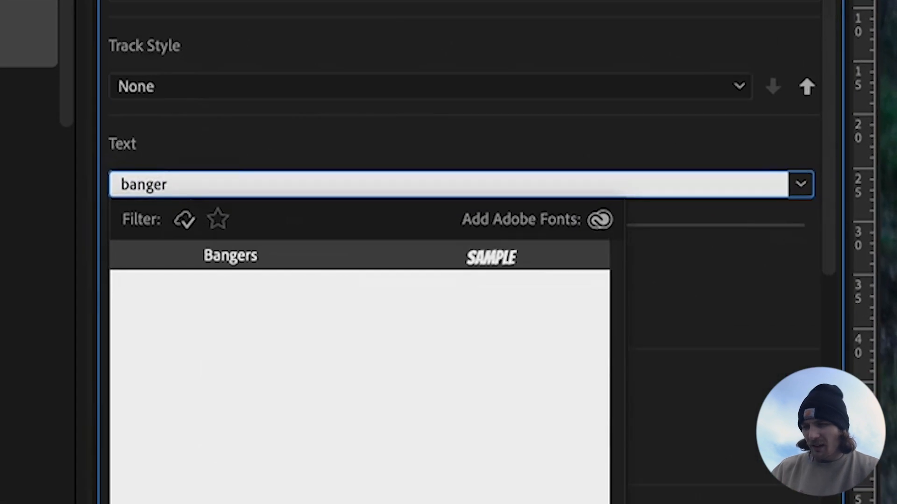
{"action": "left_click", "coordinate": [216, 251]}
Step: Enable the caption's outer stroke and set its colour to black (000000)
{"action": "left_click", "coordinate": [208, 401]}
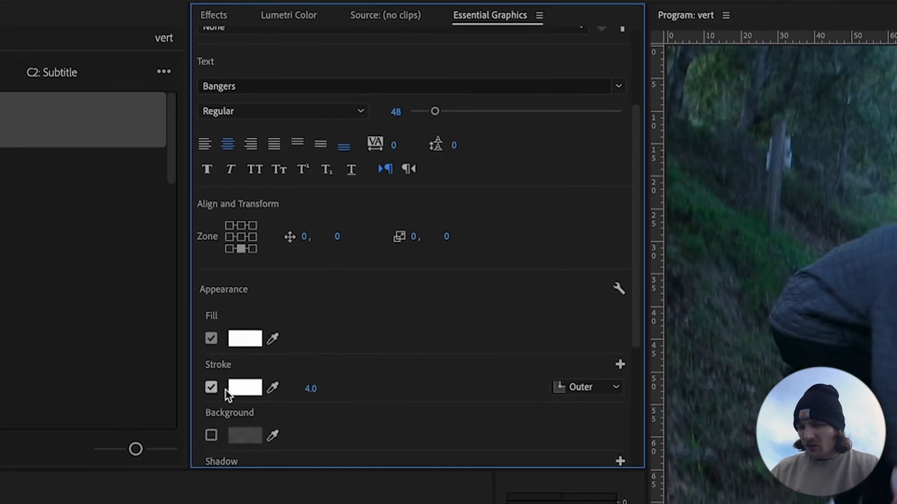
{"action": "left_click", "coordinate": [244, 387]}
{"action": "left_click_drag", "start_coordinate": [206, 385], "coordinate": [96, 236]}
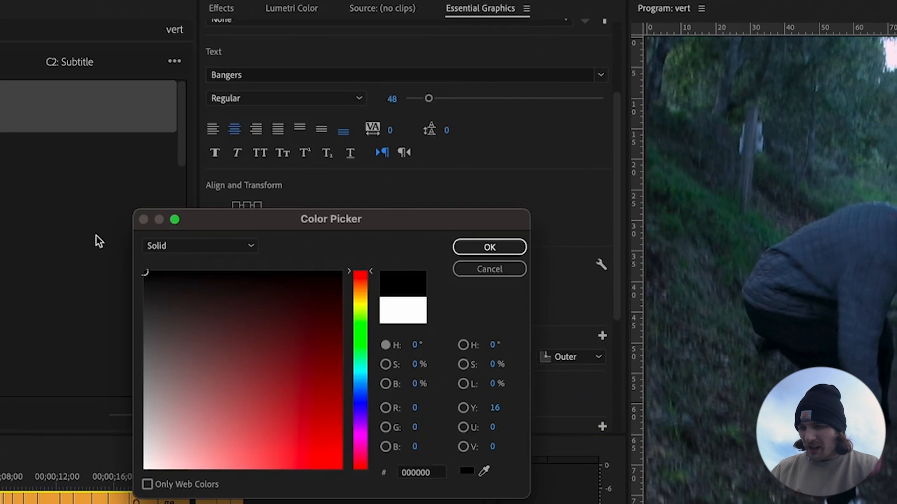
{"action": "left_click", "coordinate": [524, 253]}
{"action": "scroll", "coordinate": [288, 273], "scroll_direction": "down", "scroll_amount": 2}
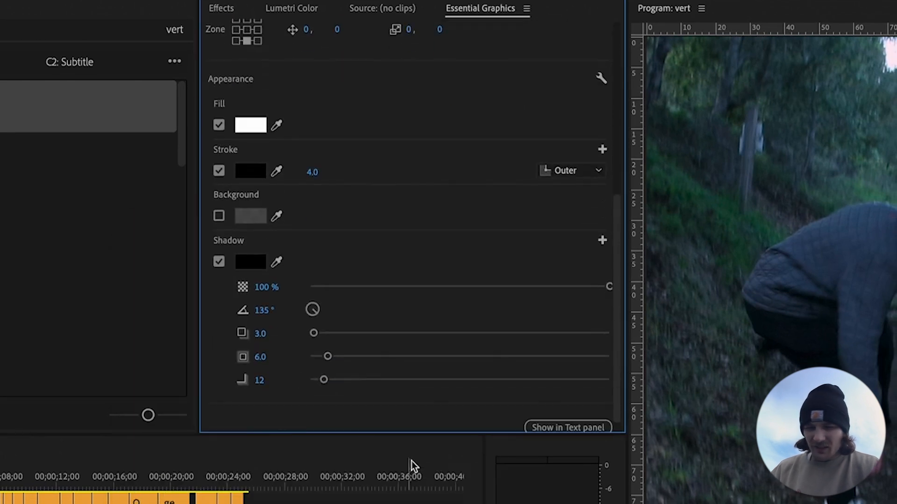
Step: Anchor the "Oh, my God." caption in the centre zone and enlarge its text size to 87
{"action": "scroll", "coordinate": [397, 236], "scroll_direction": "up", "scroll_amount": 5}
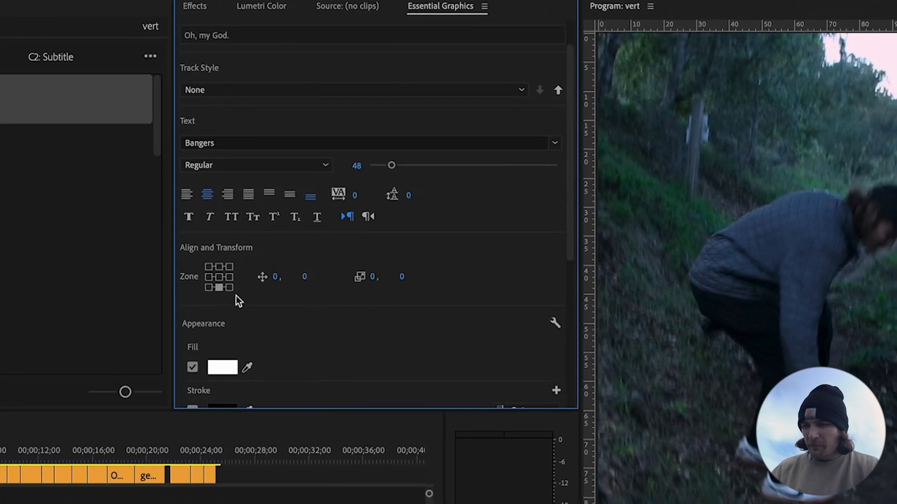
{"action": "left_click", "coordinate": [227, 281]}
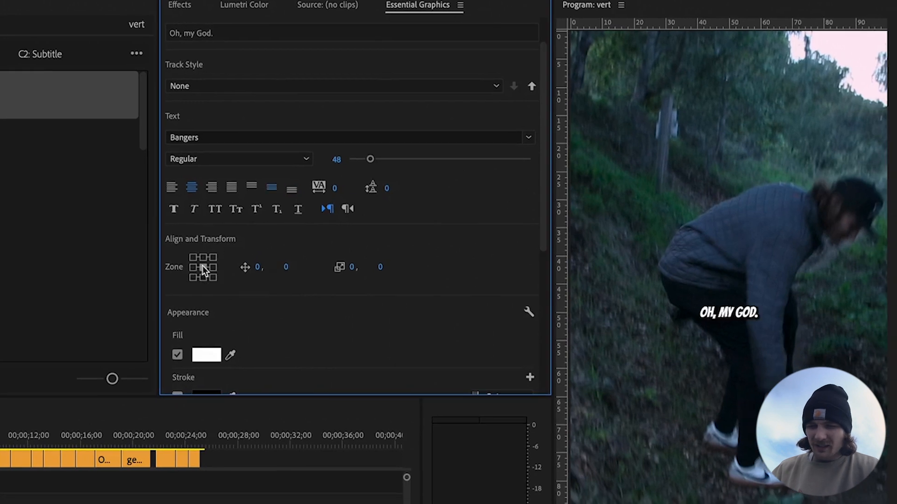
{"action": "left_click_drag", "start_coordinate": [370, 158], "coordinate": [389, 162]}
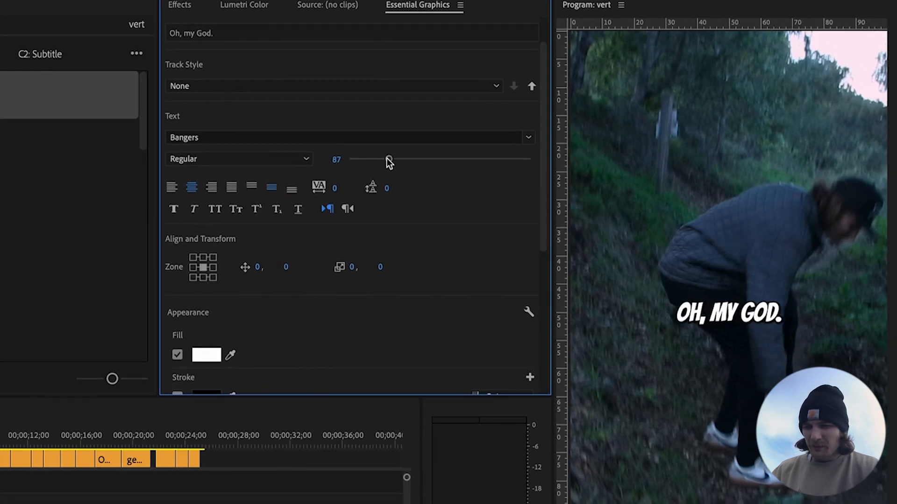
Step: Try a vertical offset of 200 and several other alignment zones for the caption, ending with the centre zone
{"action": "left_click_drag", "start_coordinate": [284, 270], "coordinate": [381, 226]}
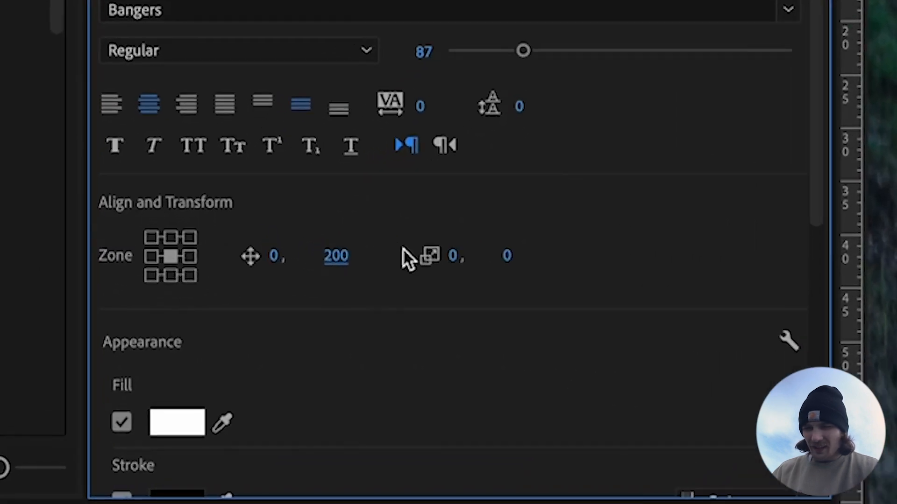
{"action": "left_click_drag", "start_coordinate": [344, 258], "coordinate": [9, 299]}
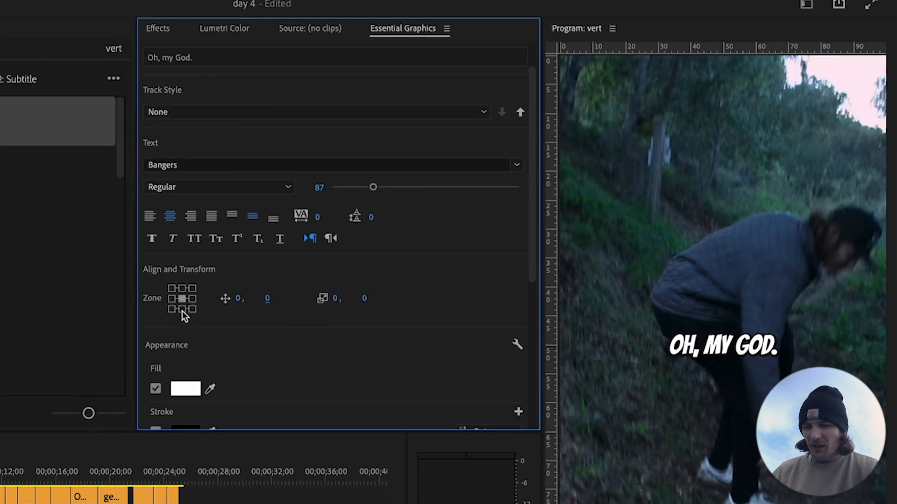
{"action": "left_click", "coordinate": [182, 309]}
{"action": "left_click", "coordinate": [184, 289]}
{"action": "left_click", "coordinate": [192, 289]}
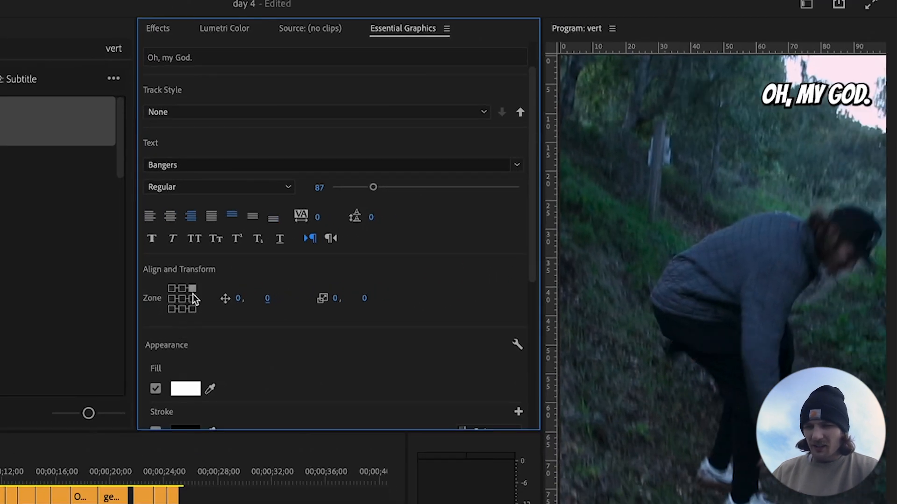
{"action": "left_click", "coordinate": [193, 299]}
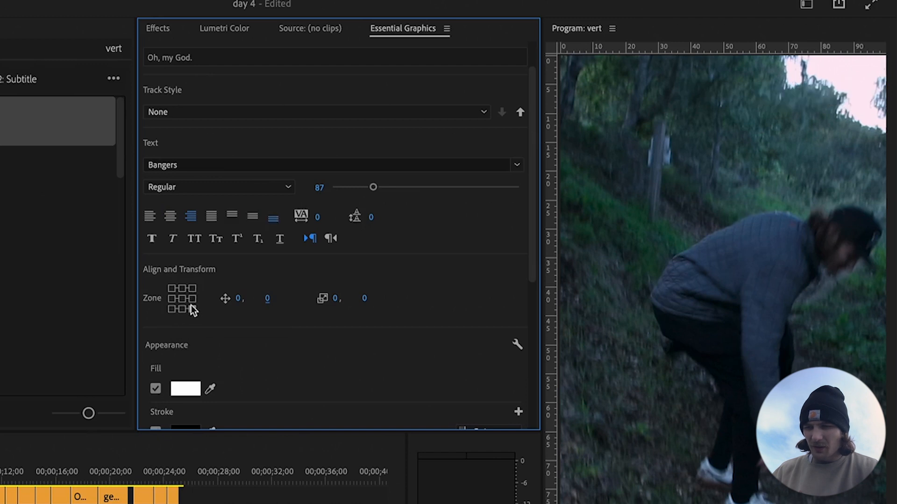
{"action": "left_click", "coordinate": [183, 298]}
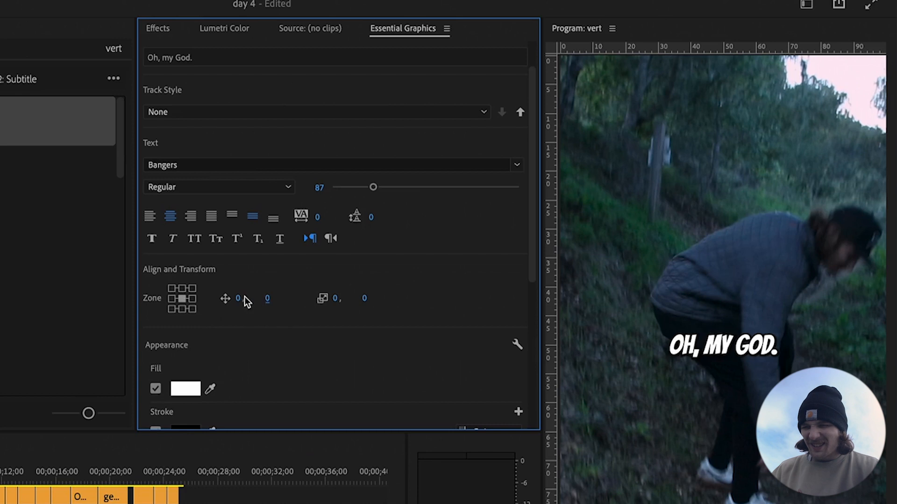
Step: Set the caption's vertical offset to 254 and compare it with the unstyled captions on the timeline
{"action": "left_click_drag", "start_coordinate": [267, 299], "coordinate": [420, 261]}
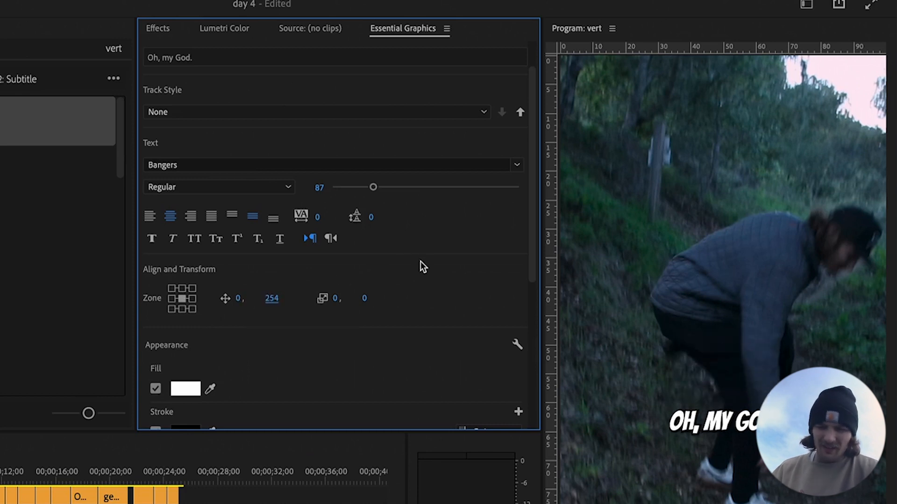
{"action": "left_click", "coordinate": [373, 497]}
{"action": "left_click_drag", "start_coordinate": [152, 344], "coordinate": [169, 341]}
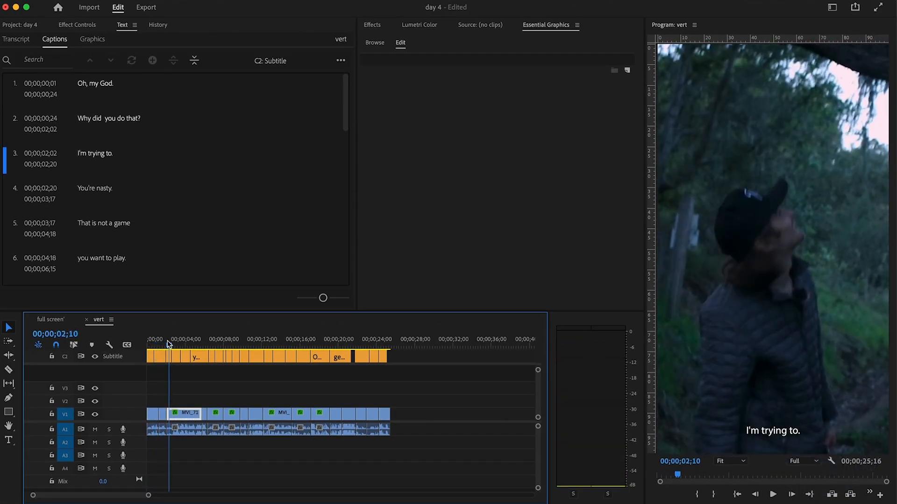
{"action": "left_click", "coordinate": [153, 345]}
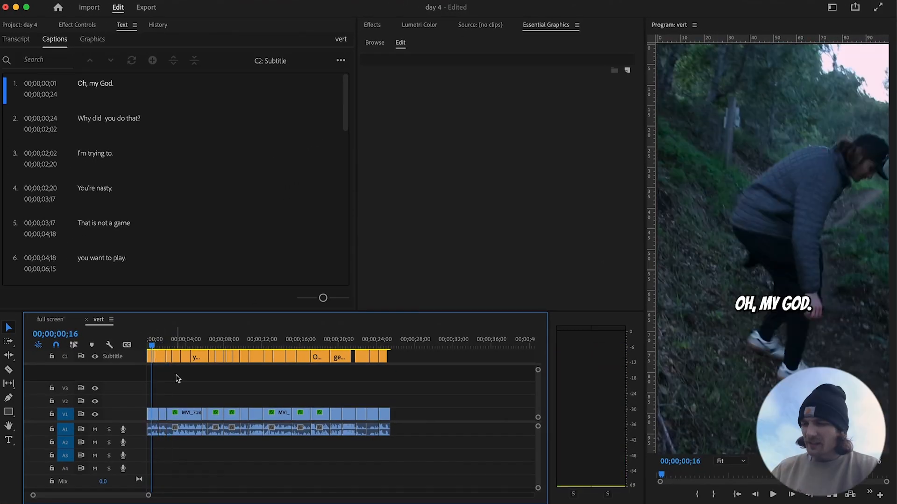
Step: Create a new track style named "tutorial text" from the first caption's formatting
{"action": "left_click", "coordinate": [150, 358]}
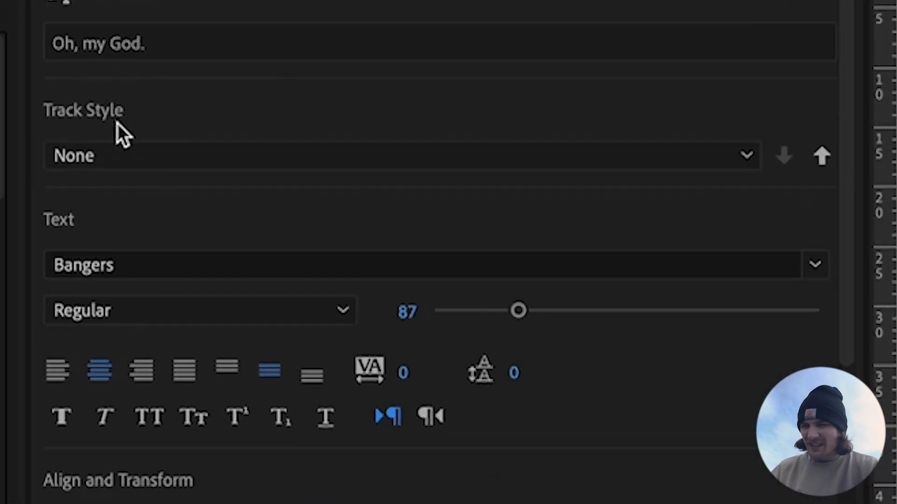
{"action": "left_click", "coordinate": [168, 159]}
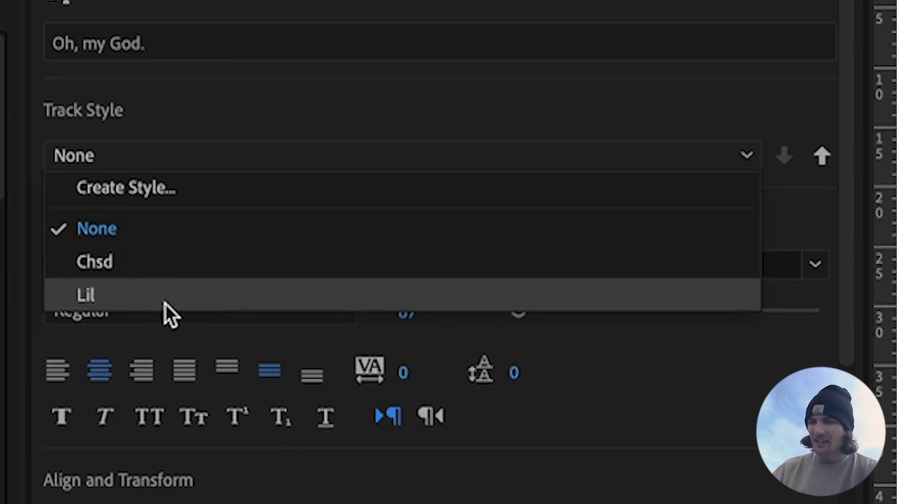
{"action": "left_click", "coordinate": [156, 193]}
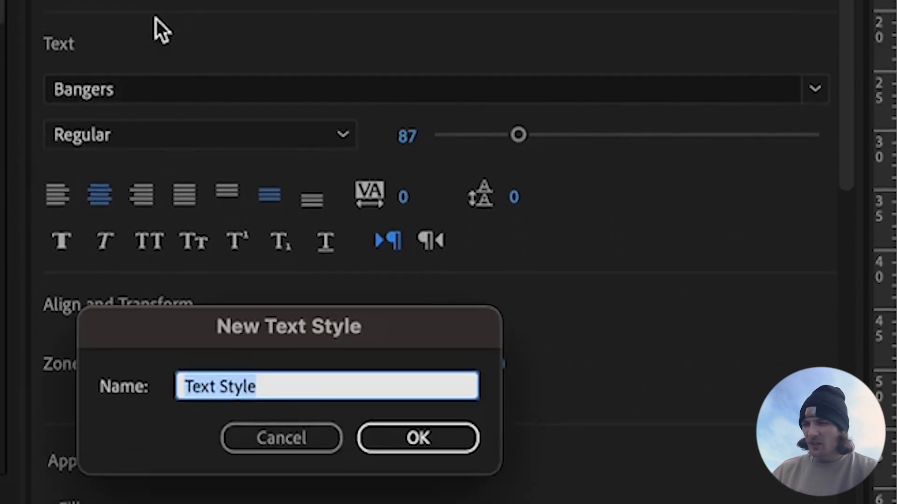
{"action": "type", "text": "tutorial "}
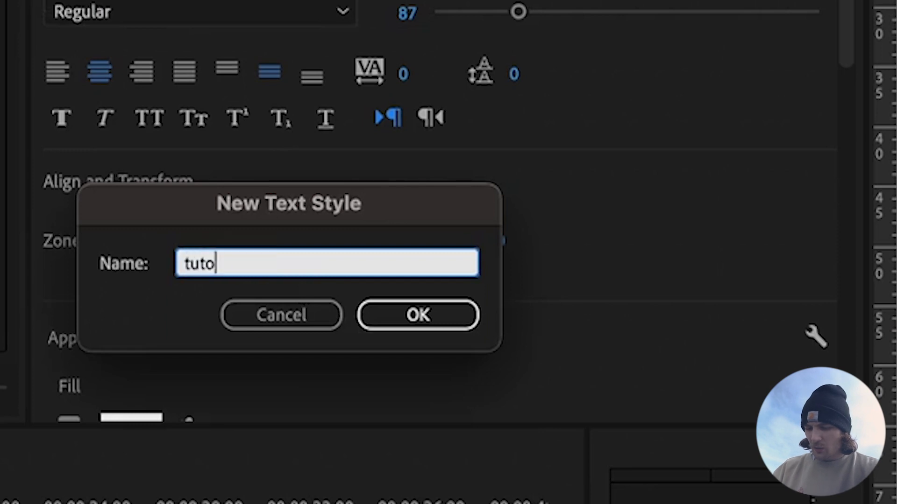
{"action": "type", "text": "text"}
{"action": "key", "text": "Return"}
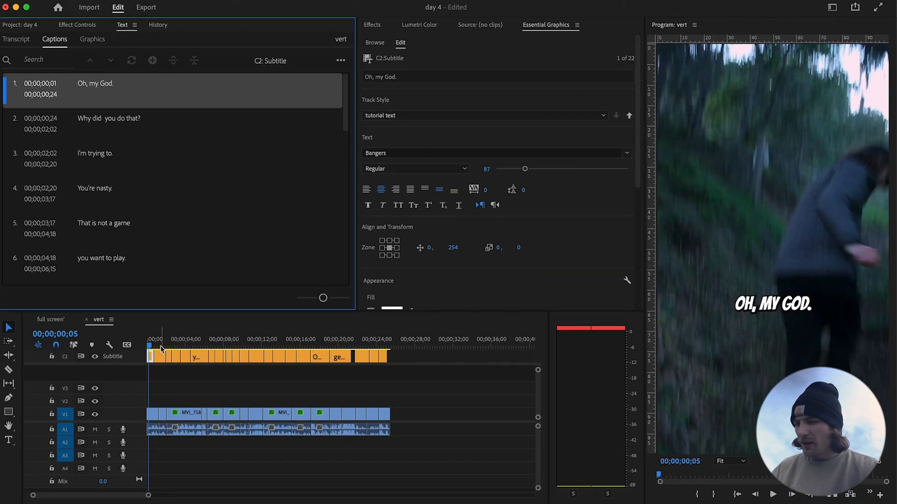
Step: Check the styled captions along the timeline and find the saved "tutorial text" style among the project items
{"action": "left_click_drag", "start_coordinate": [160, 346], "coordinate": [188, 346]}
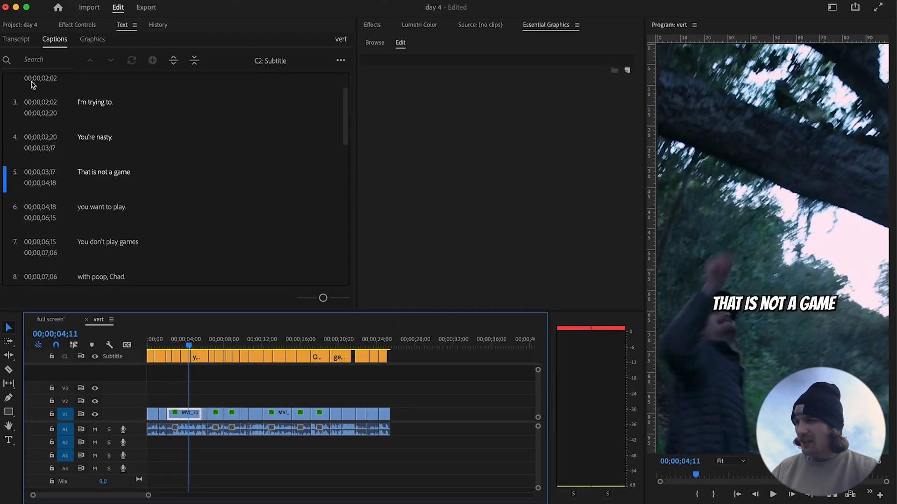
{"action": "left_click", "coordinate": [30, 25]}
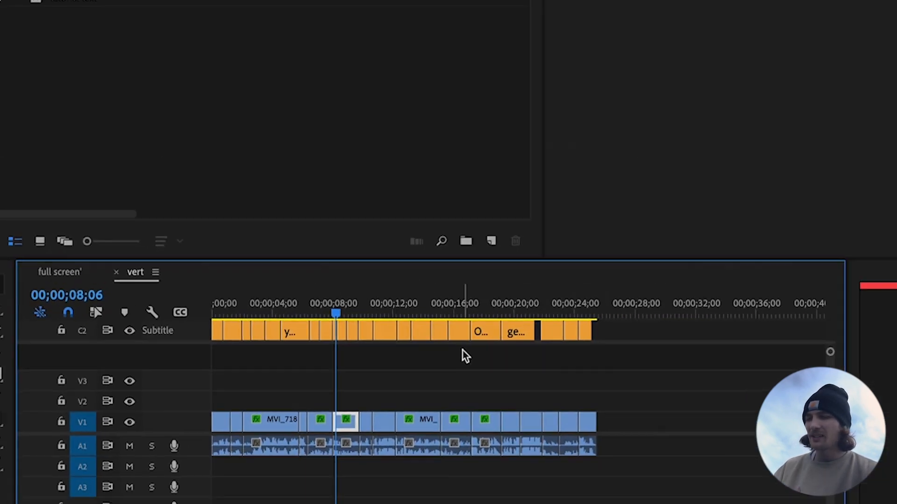
{"action": "left_click", "coordinate": [305, 372]}
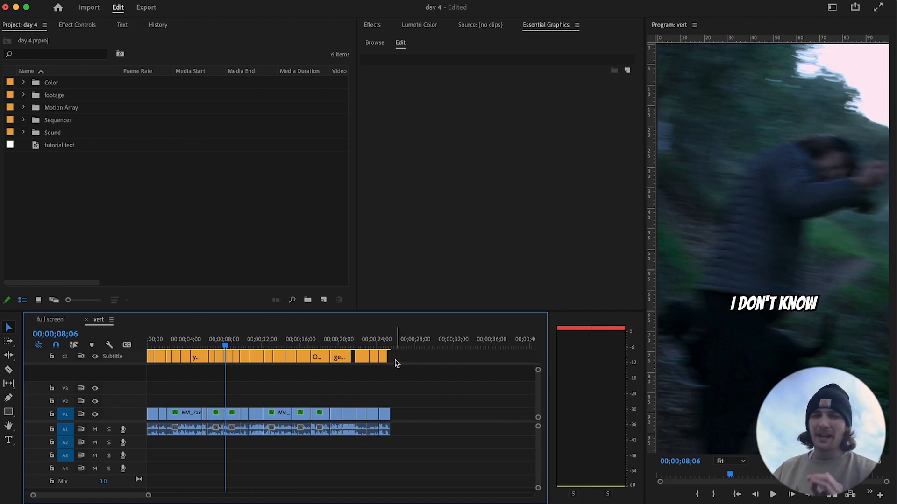
Step: Select all captions on the subtitle track and upgrade them to graphics
{"action": "left_click_drag", "start_coordinate": [395, 363], "coordinate": [148, 363]}
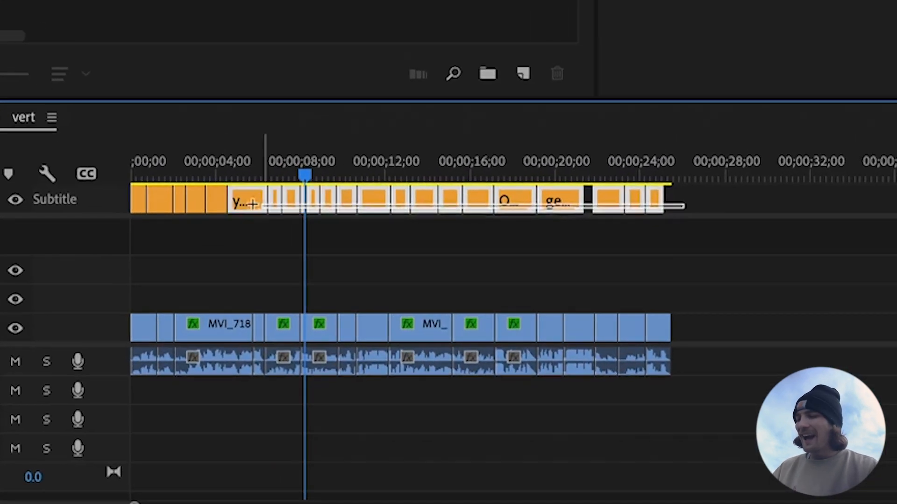
{"action": "left_click_drag", "start_coordinate": [133, 213], "coordinate": [122, 214]}
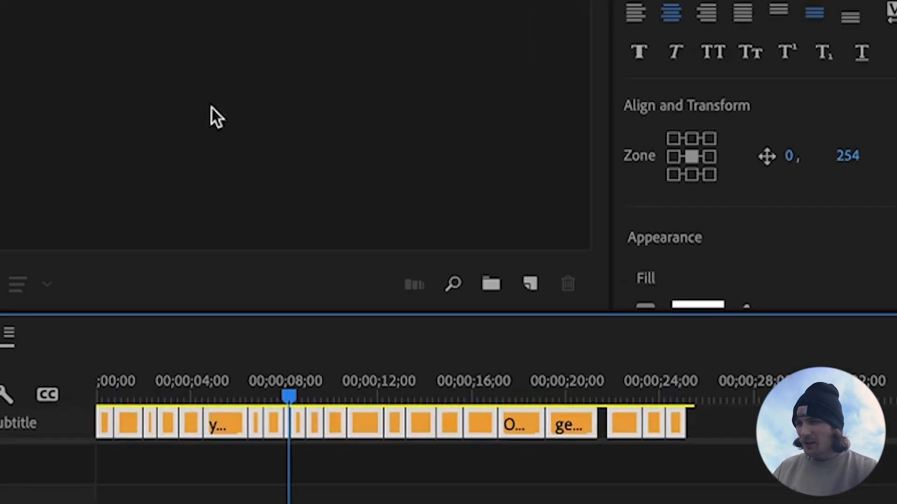
{"action": "left_click", "coordinate": [320, 32]}
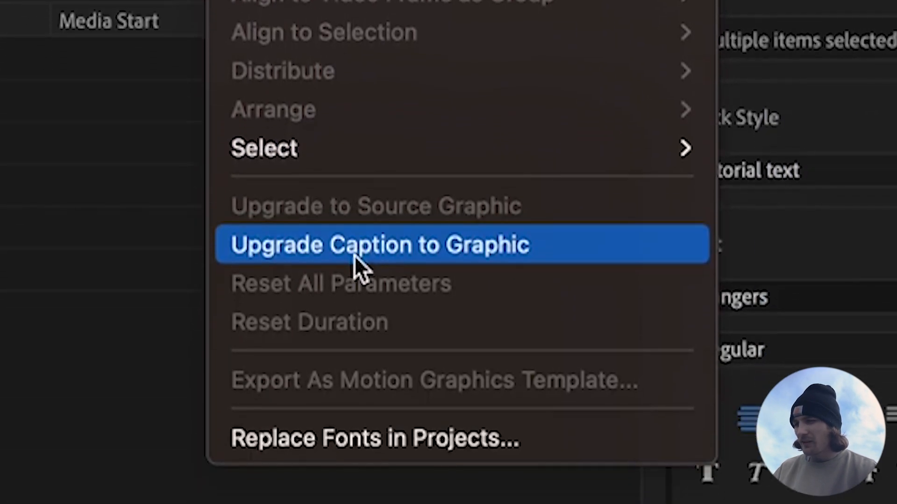
{"action": "left_click", "coordinate": [355, 256]}
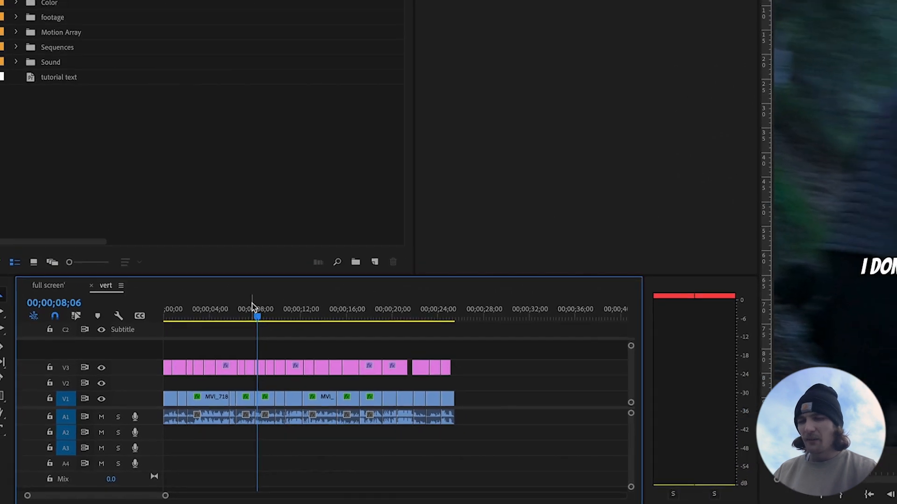
Step: Preview the converted caption graphics at several points along the timeline
{"action": "left_click", "coordinate": [251, 307]}
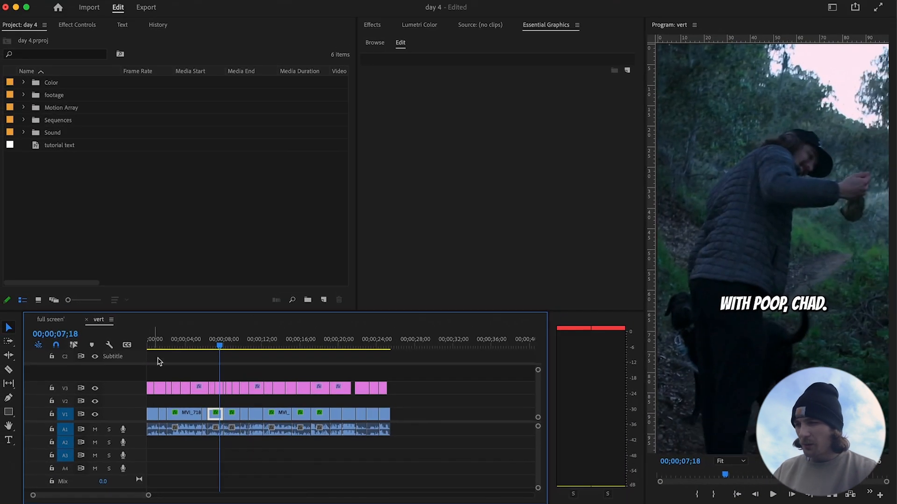
{"action": "left_click", "coordinate": [198, 347]}
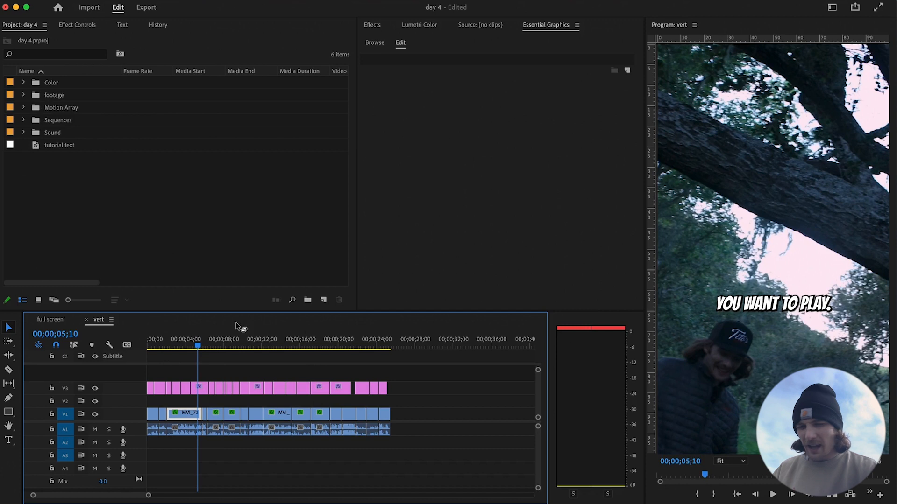
{"action": "left_click", "coordinate": [190, 344]}
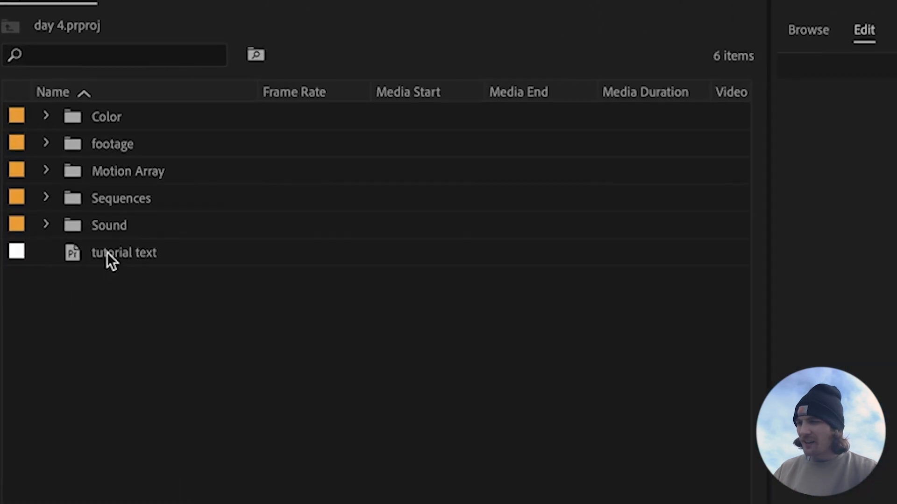
Step: Apply the "Lil" text style from the Color bin to all caption graphics and preview them on the timeline
{"action": "left_click", "coordinate": [53, 127]}
{"action": "left_click", "coordinate": [109, 191]}
{"action": "left_click_drag", "start_coordinate": [108, 189], "coordinate": [239, 264]}
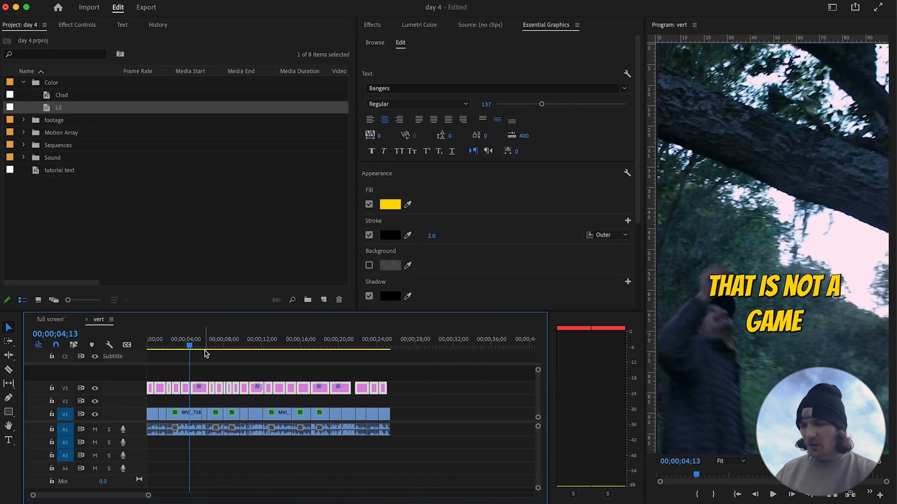
{"action": "left_click_drag", "start_coordinate": [206, 354], "coordinate": [252, 355]}
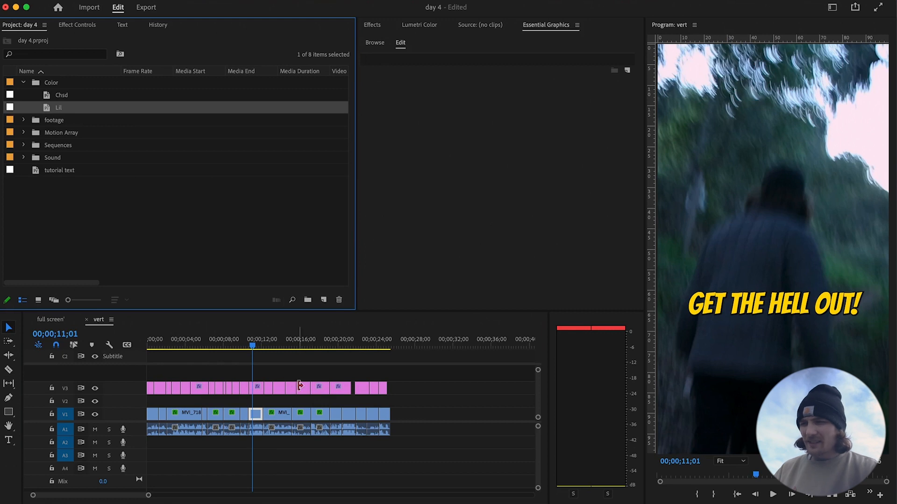
Step: Apply the "Bounce Text Transitions - IN 01" preset from the 60 Text Transitions effects to all caption graphics and play back the result
{"action": "left_click", "coordinate": [372, 25]}
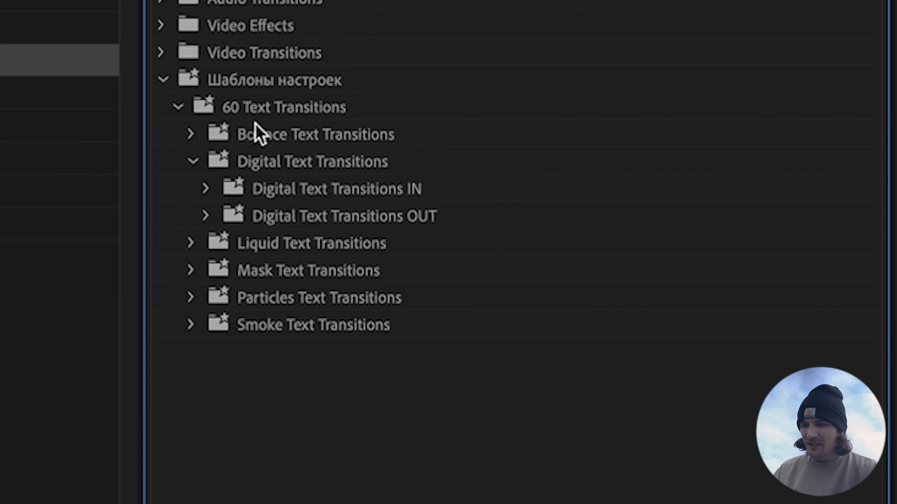
{"action": "left_click", "coordinate": [193, 141]}
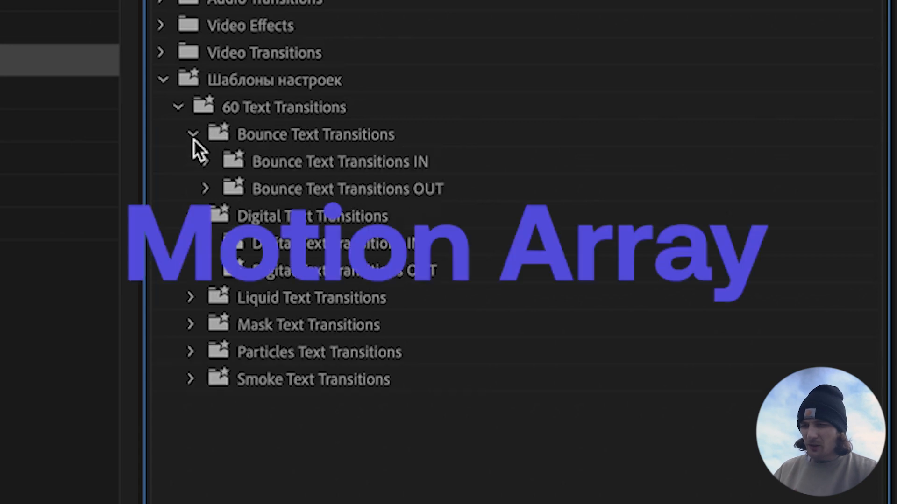
{"action": "left_click", "coordinate": [205, 161]}
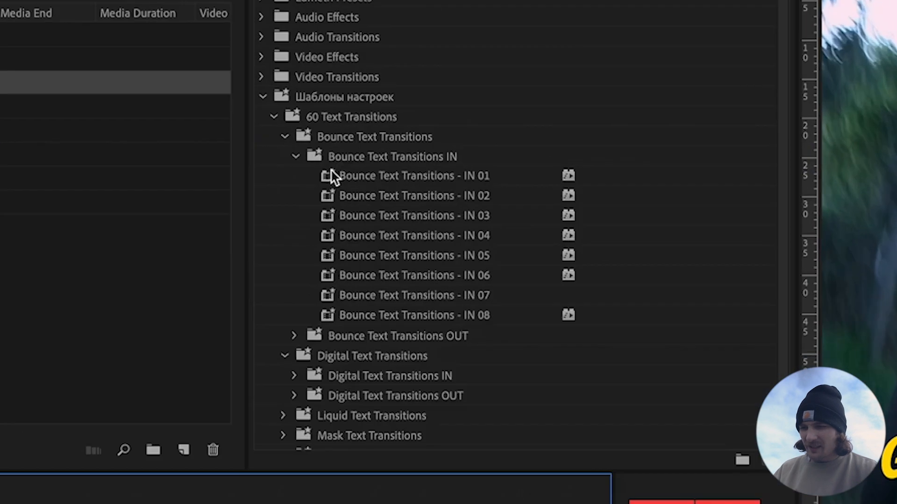
{"action": "left_click_drag", "start_coordinate": [401, 156], "coordinate": [208, 387]}
{"action": "left_click_drag", "start_coordinate": [261, 306], "coordinate": [262, 306]}
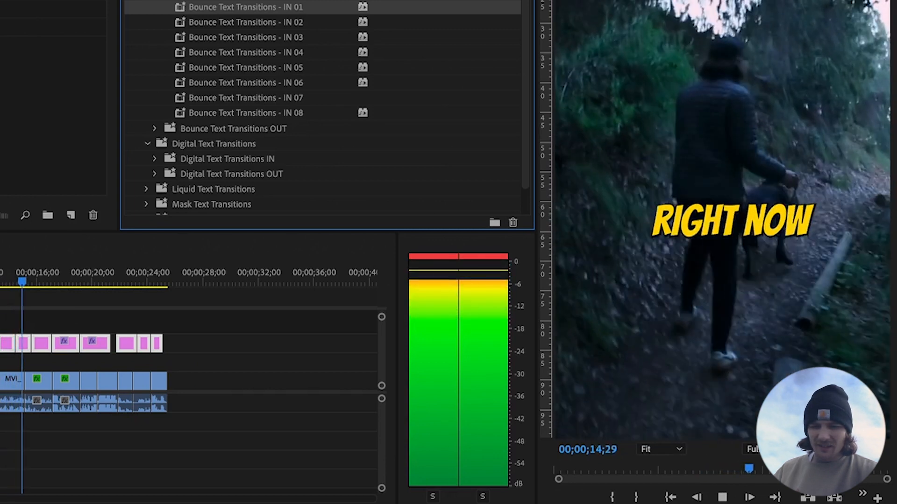
{"action": "key", "text": "space"}
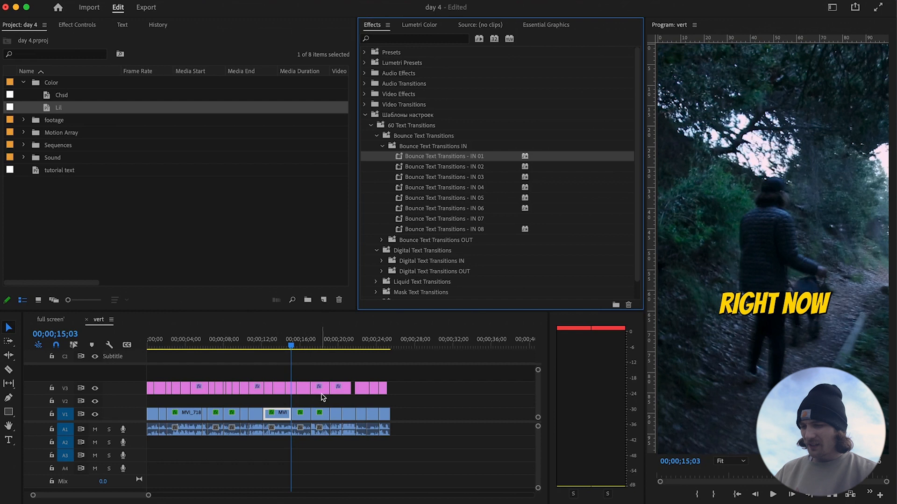
Step: Activate the vert sequence and open its export settings
{"action": "left_click", "coordinate": [261, 372]}
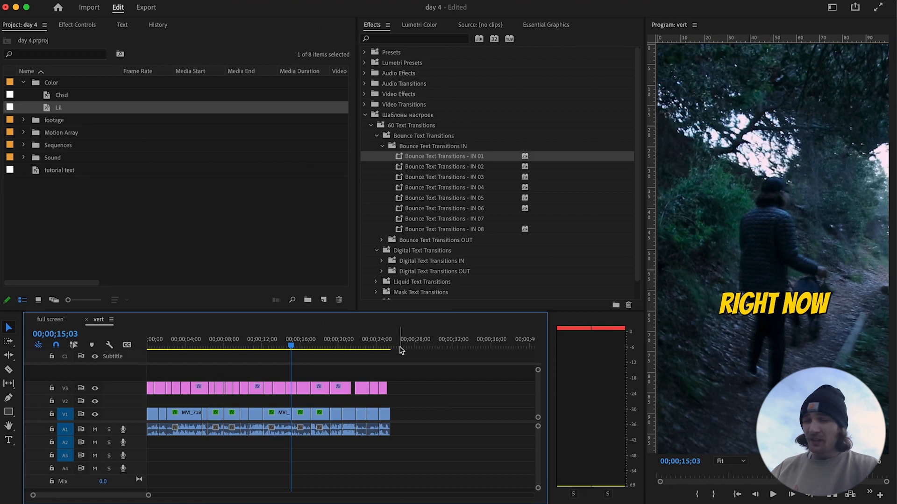
{"action": "left_click", "coordinate": [153, 10]}
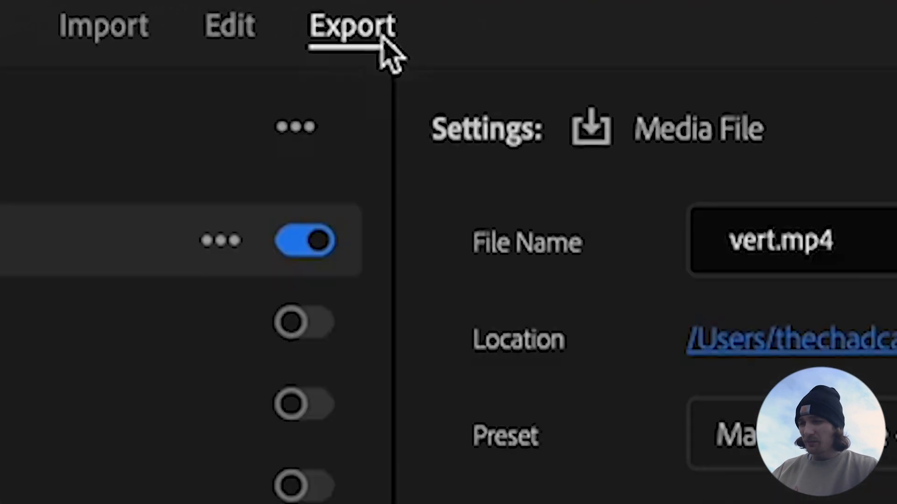